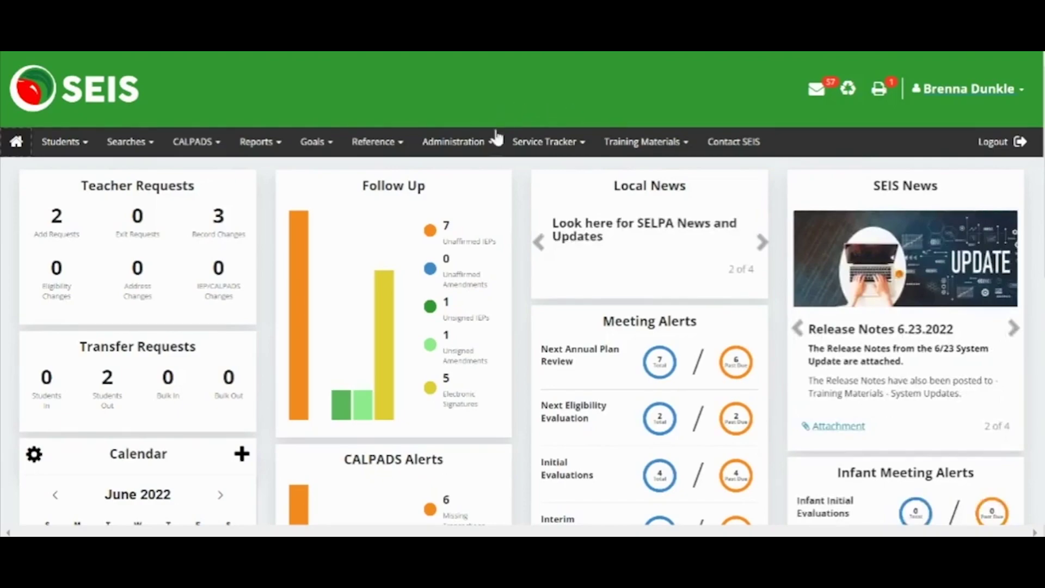
Go to Administration > Manage Users and start adding a new user
{"action": "left_click", "coordinate": [459, 145]}
{"action": "left_click", "coordinate": [462, 170]}
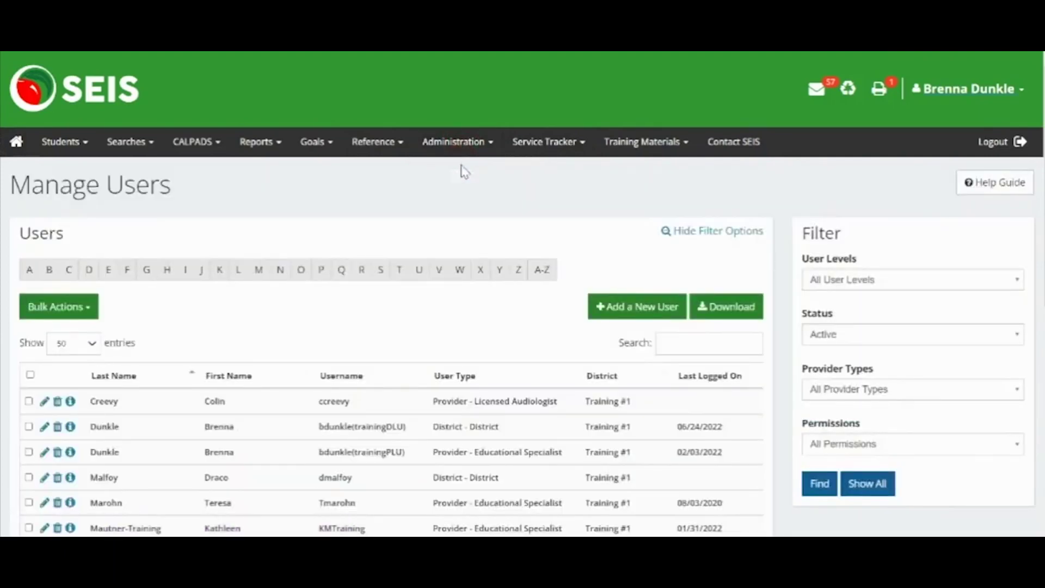
{"action": "left_click", "coordinate": [646, 306]}
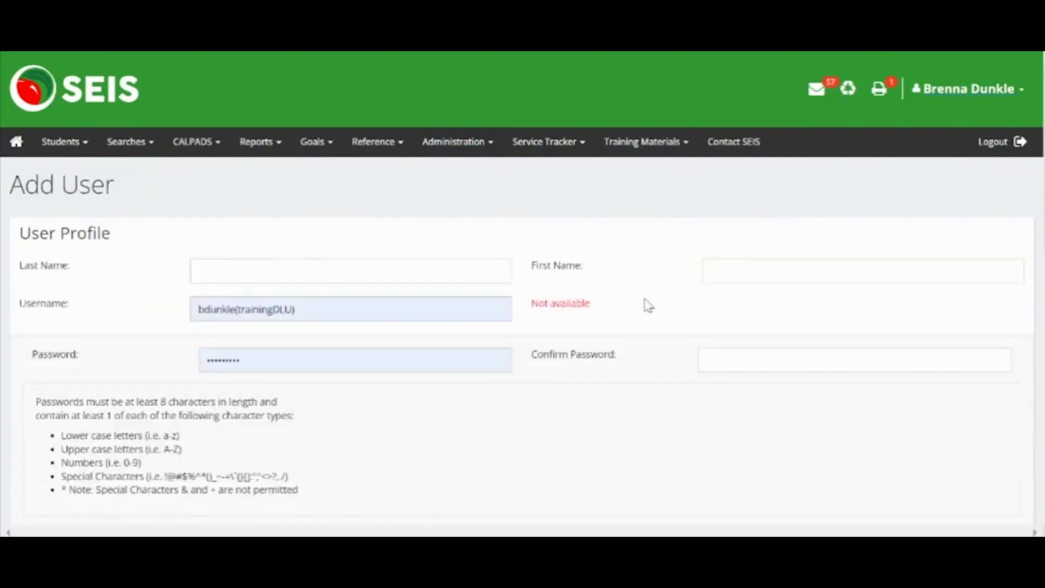
Enter the new user's last name and first name on the Add User profile
{"action": "left_click", "coordinate": [435, 274]}
{"action": "type", "text": "Provider"}
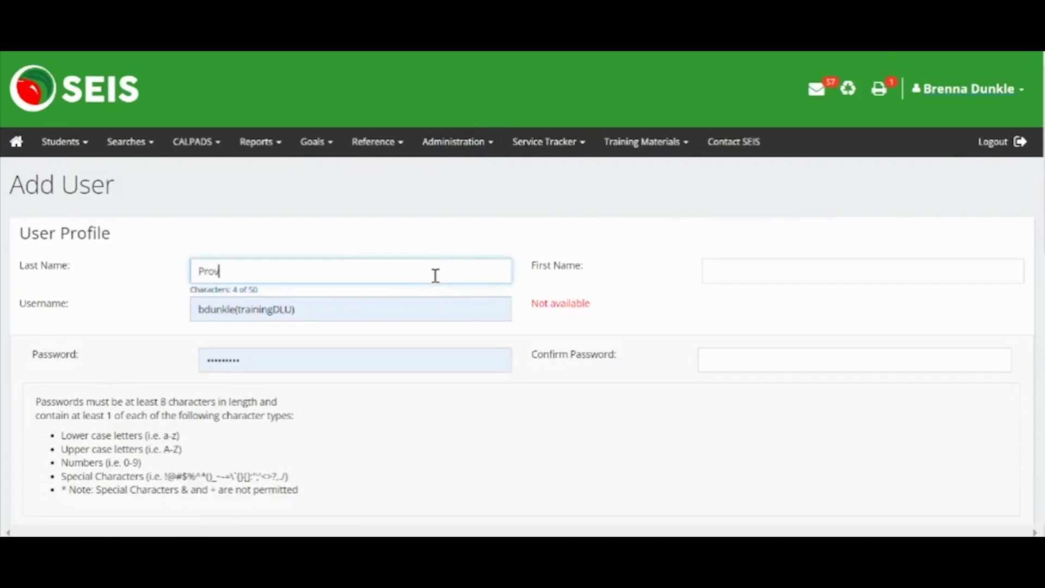
{"action": "key", "text": "Tab"}
{"action": "type", "text": "pat"}
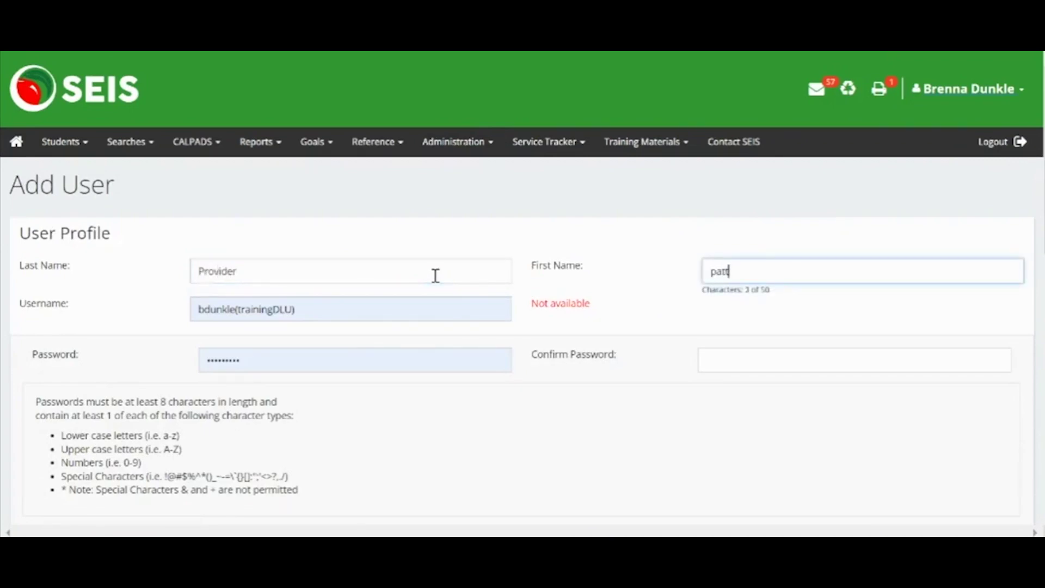
{"action": "key", "text": "BackSpace"}
{"action": "key", "text": "BackSpace"}
{"action": "key", "text": "BackSpace"}
{"action": "type", "text": "Patty"}
{"action": "left_click", "coordinate": [415, 311]}
Replace the autofilled username with the new user's own available username
{"action": "key", "text": "BackSpace"}
{"action": "key", "text": "BackSpace"}
{"action": "key", "text": "BackSpace"}
{"action": "key", "text": "BackSpace"}
{"action": "key", "text": "BackSpace"}
{"action": "key", "text": "BackSpace"}
{"action": "key", "text": "BackSpace"}
{"action": "key", "text": "BackSpace"}
{"action": "key", "text": "BackSpace"}
{"action": "key", "text": "BackSpace"}
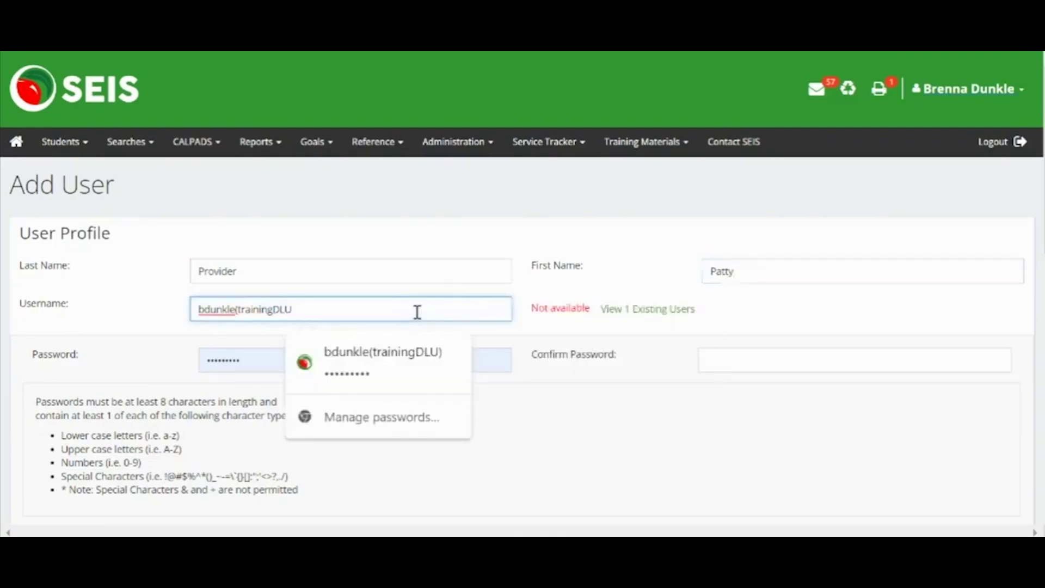
{"action": "key", "text": "BackSpace"}
{"action": "key", "text": "BackSpace"}
{"action": "key", "text": "BackSpace"}
{"action": "key", "text": "BackSpace"}
{"action": "key", "text": "BackSpace"}
{"action": "key", "text": "BackSpace"}
{"action": "key", "text": "BackSpace"}
{"action": "key", "text": "BackSpace"}
{"action": "key", "text": "BackSpace"}
{"action": "key", "text": "BackSpace"}
{"action": "type", "text": "pp"}
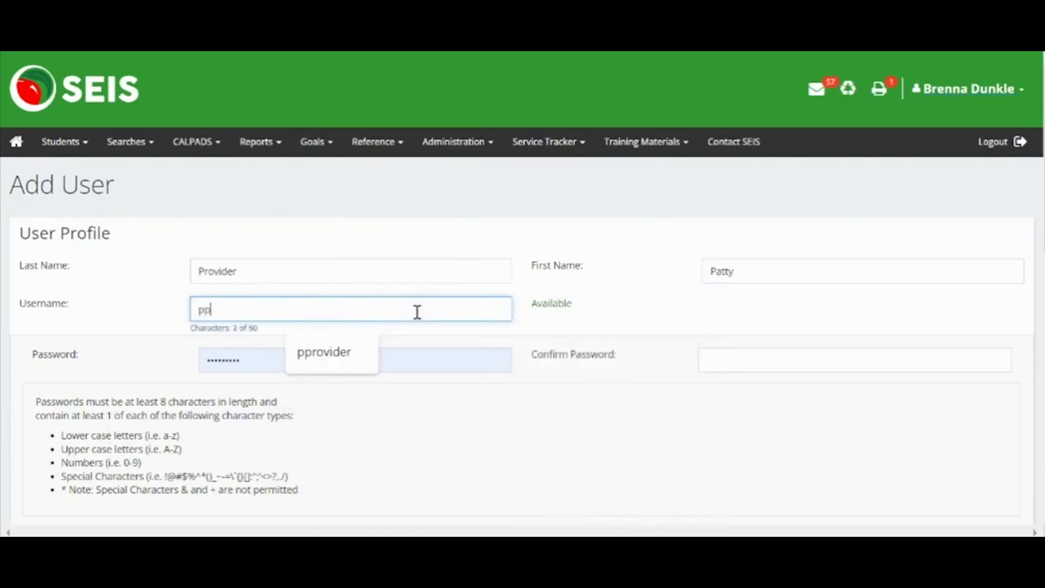
{"action": "type", "text": "rovider"}
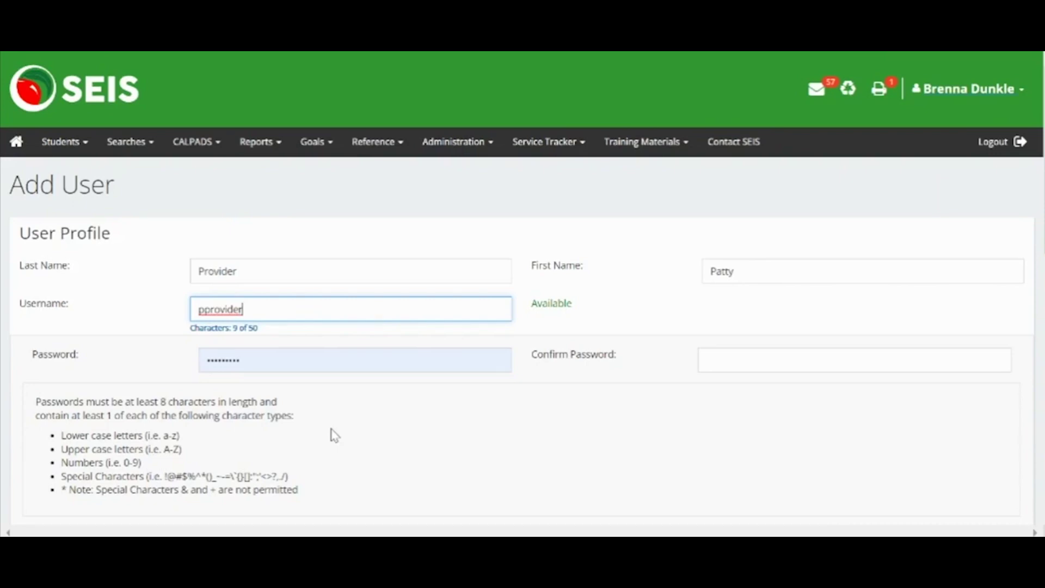
Replace the autofilled password with the user's password and confirm it
{"action": "left_click", "coordinate": [331, 356]}
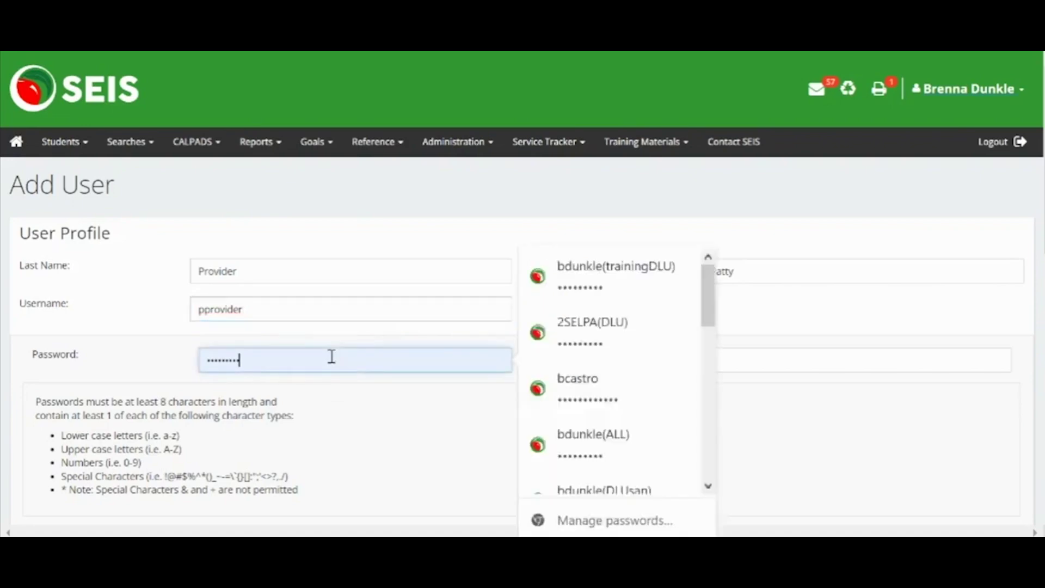
{"action": "key", "text": "ctrl+a"}
{"action": "key", "text": "BackSpace"}
{"action": "type", "text": "********"}
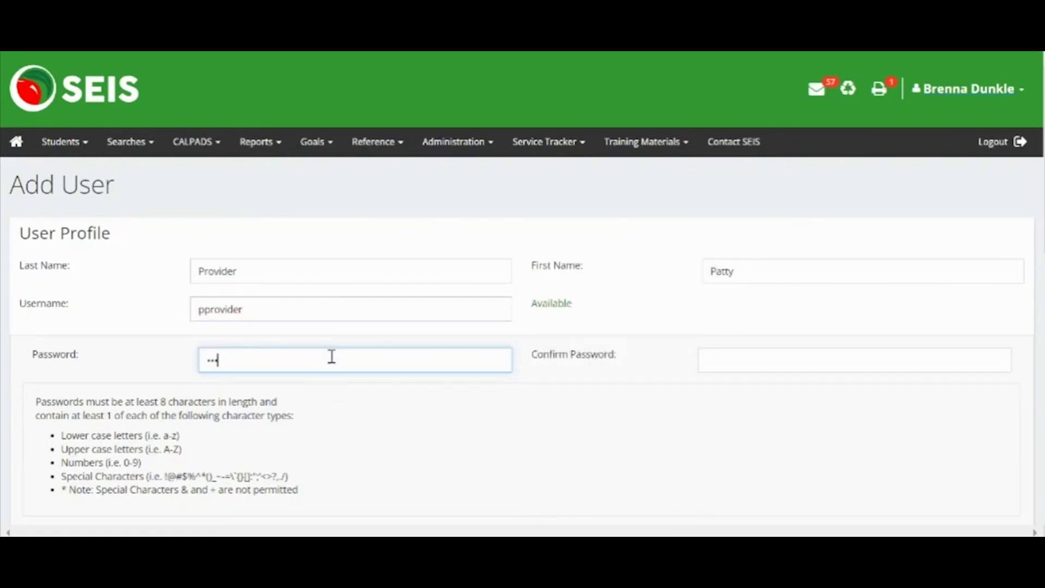
{"action": "type", "text": "*****"}
{"action": "key", "text": "Tab"}
{"action": "type", "text": "************"}
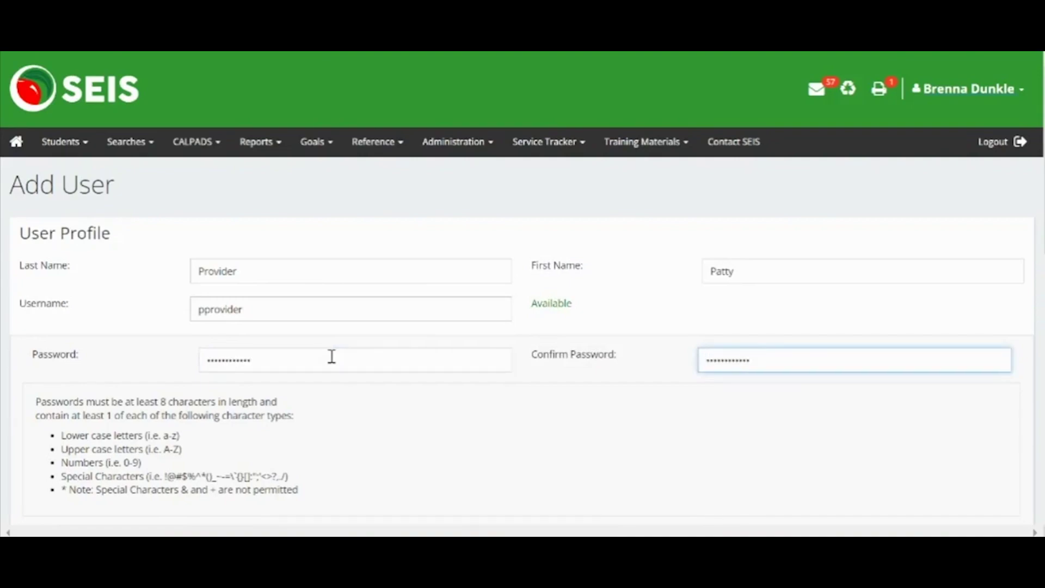
Fill in the new user's e-mail address in the Email Address field
{"action": "scroll", "coordinate": [333, 359], "scroll_direction": "down", "scroll_amount": 2}
{"action": "scroll", "coordinate": [333, 363], "scroll_direction": "down", "scroll_amount": 2}
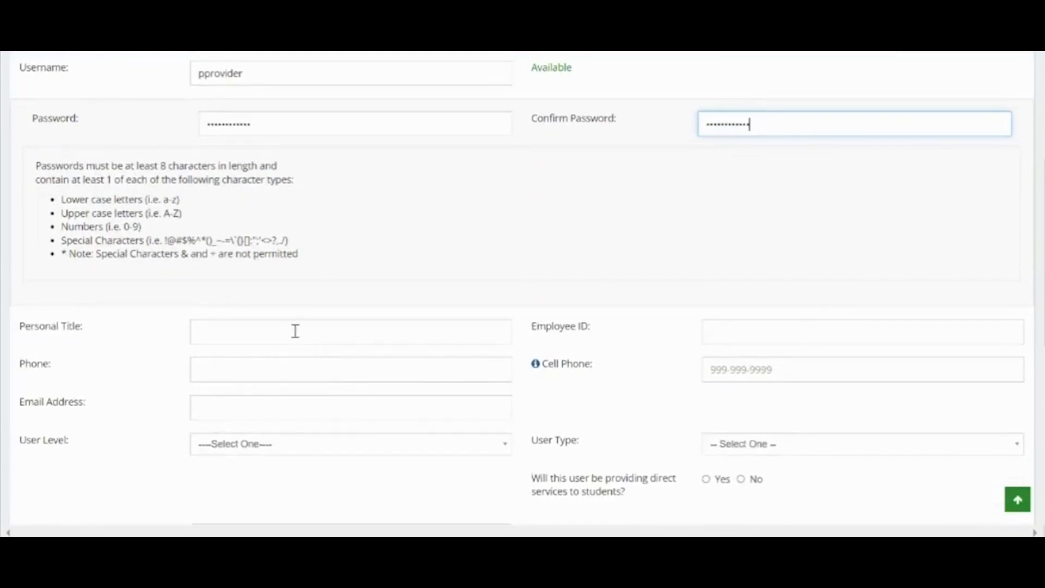
{"action": "left_click", "coordinate": [307, 404]}
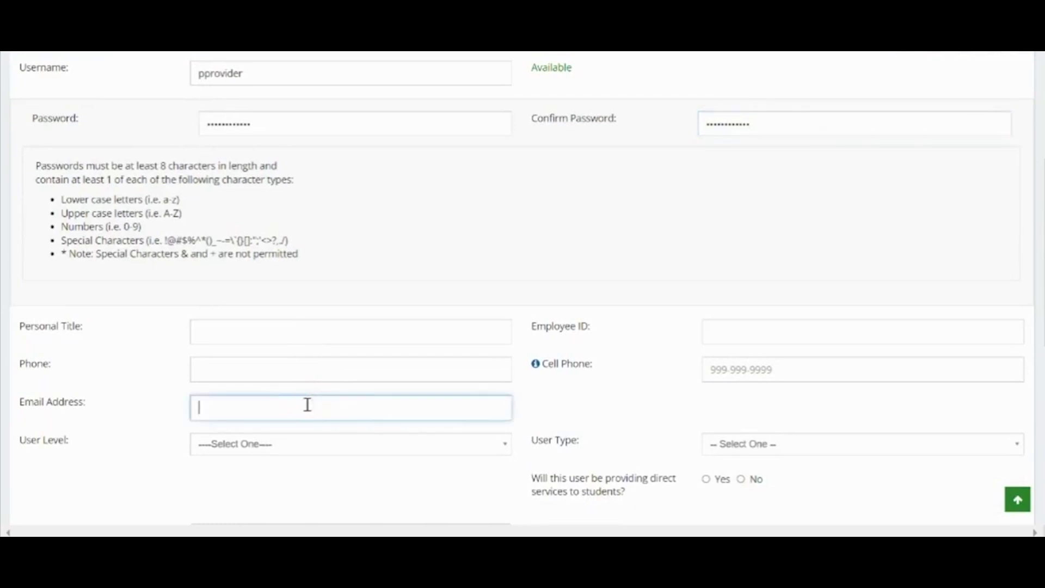
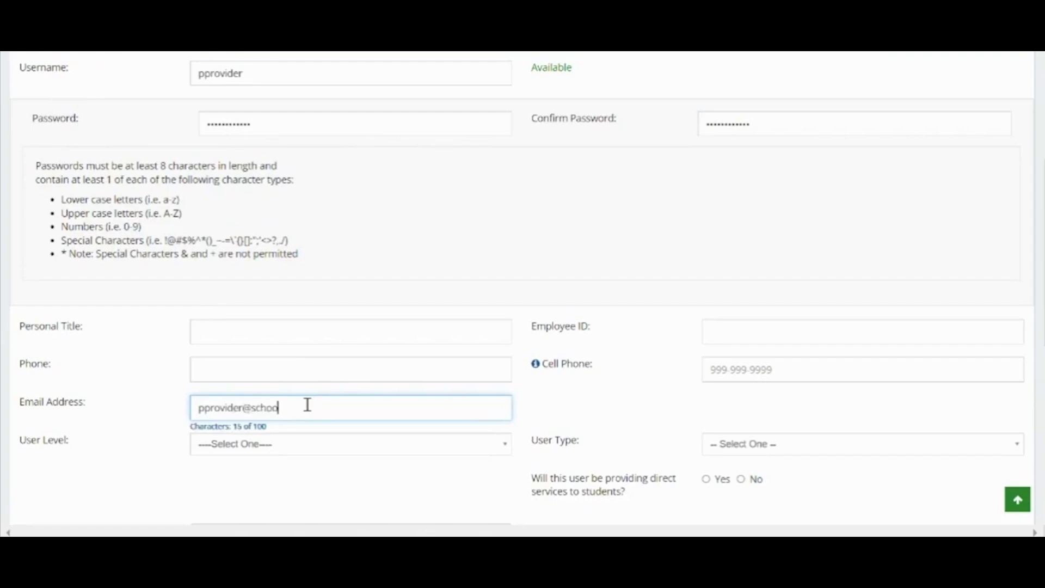
{"action": "scroll", "coordinate": [307, 404], "scroll_direction": "down", "scroll_amount": 2}
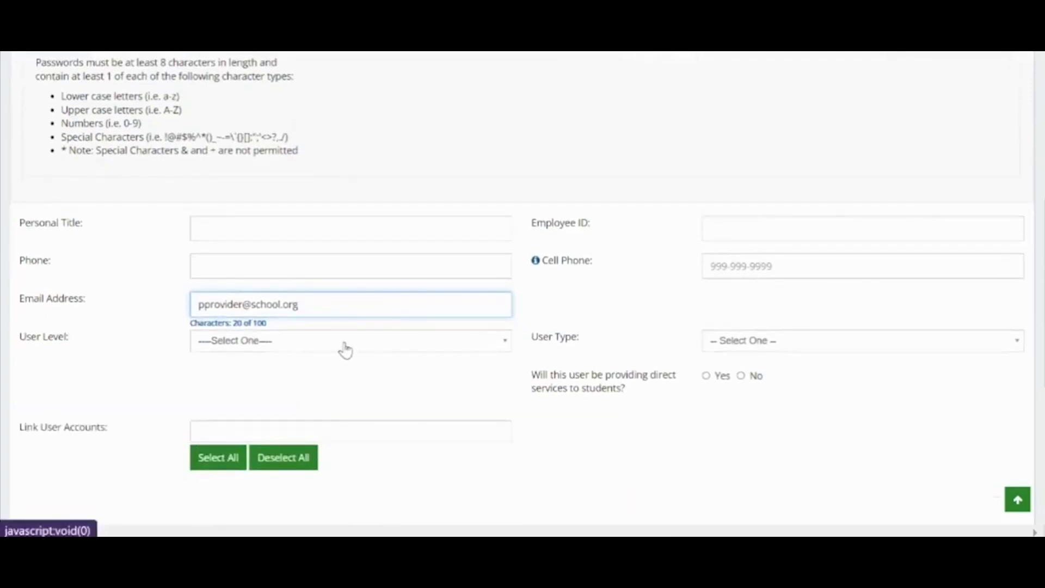
Set User Level to Provider and User Type to Speech Therapy - Licensed Speech-Language Pathologist
{"action": "left_click", "coordinate": [346, 348]}
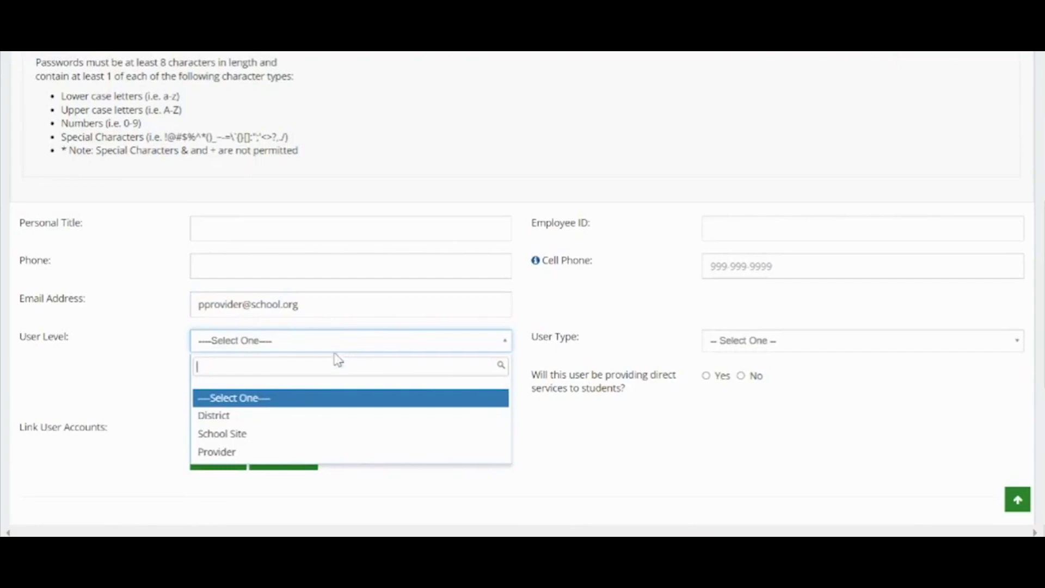
{"action": "left_click", "coordinate": [301, 454]}
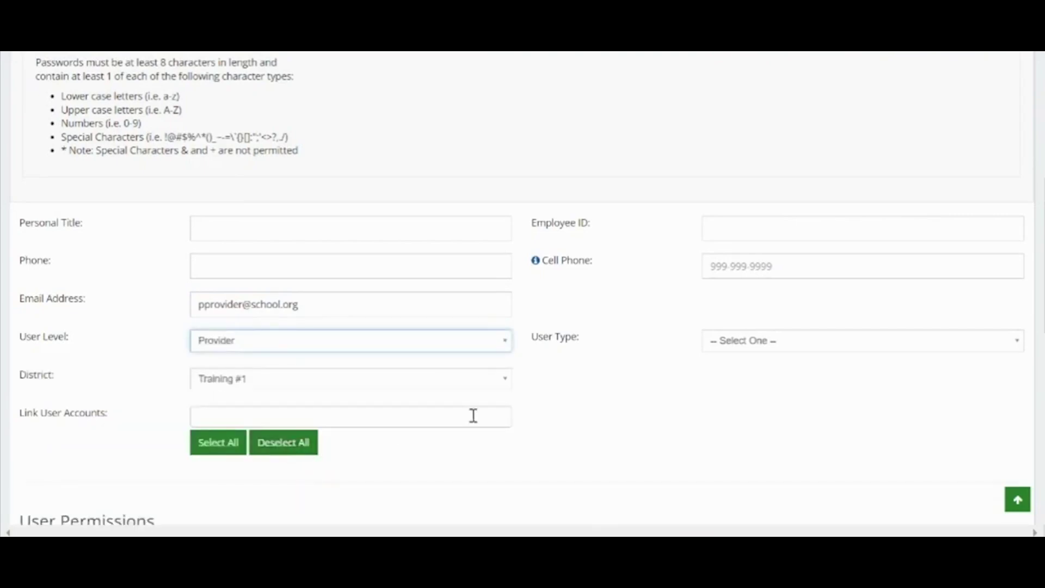
{"action": "left_click", "coordinate": [790, 343]}
{"action": "scroll", "coordinate": [807, 429], "scroll_direction": "down", "scroll_amount": 15}
{"action": "scroll", "coordinate": [808, 434], "scroll_direction": "down", "scroll_amount": 5}
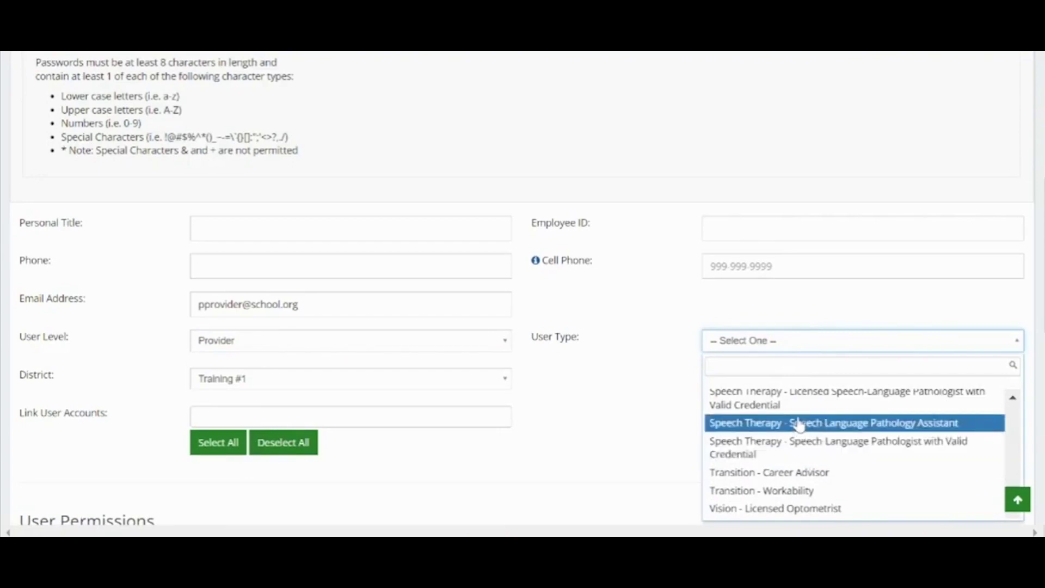
{"action": "scroll", "coordinate": [799, 430], "scroll_direction": "up", "scroll_amount": 1}
{"action": "scroll", "coordinate": [799, 423], "scroll_direction": "up", "scroll_amount": 2}
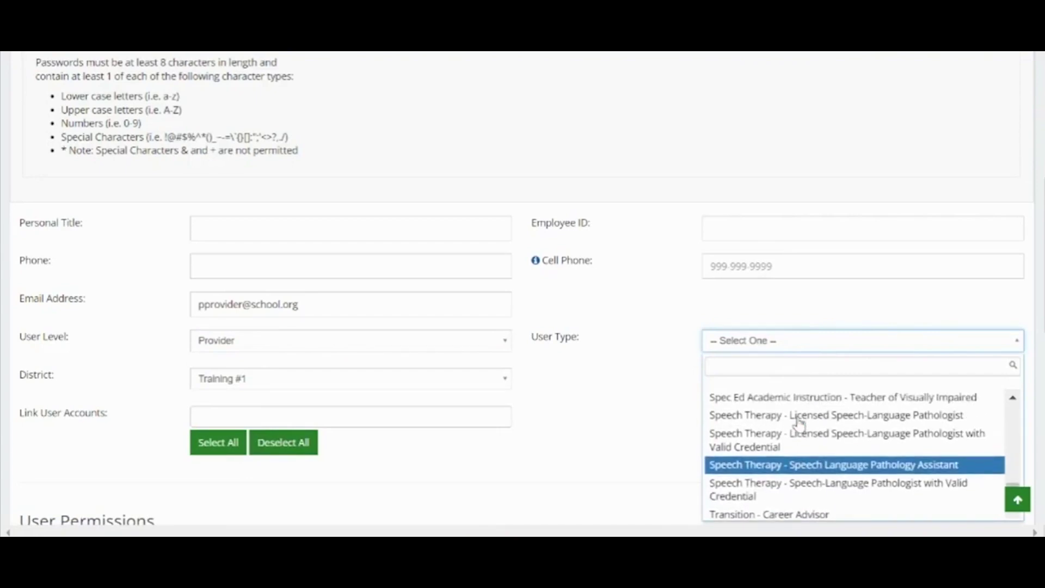
{"action": "left_click", "coordinate": [800, 421]}
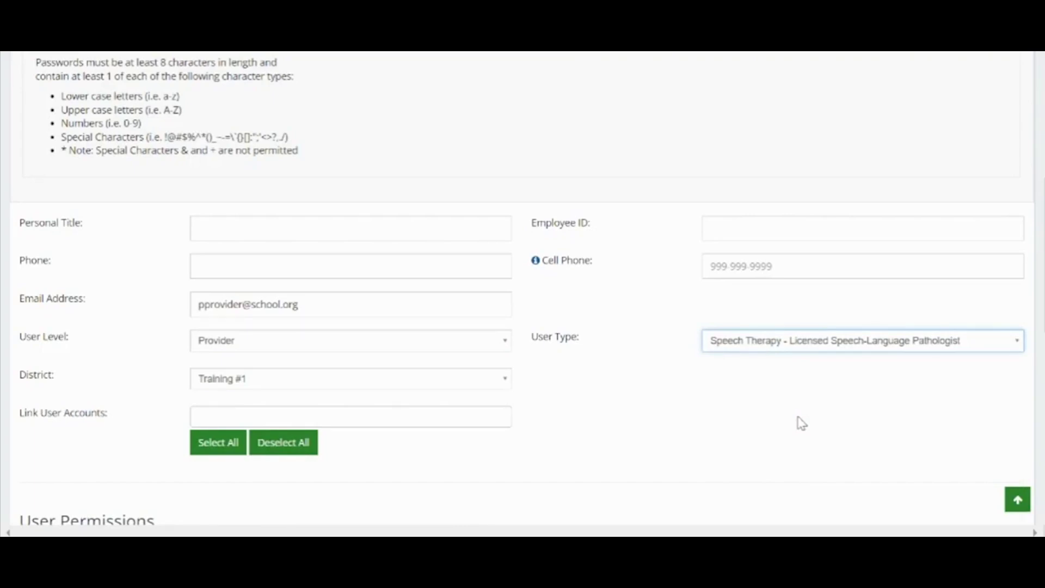
{"action": "scroll", "coordinate": [801, 423], "scroll_direction": "down", "scroll_amount": 1}
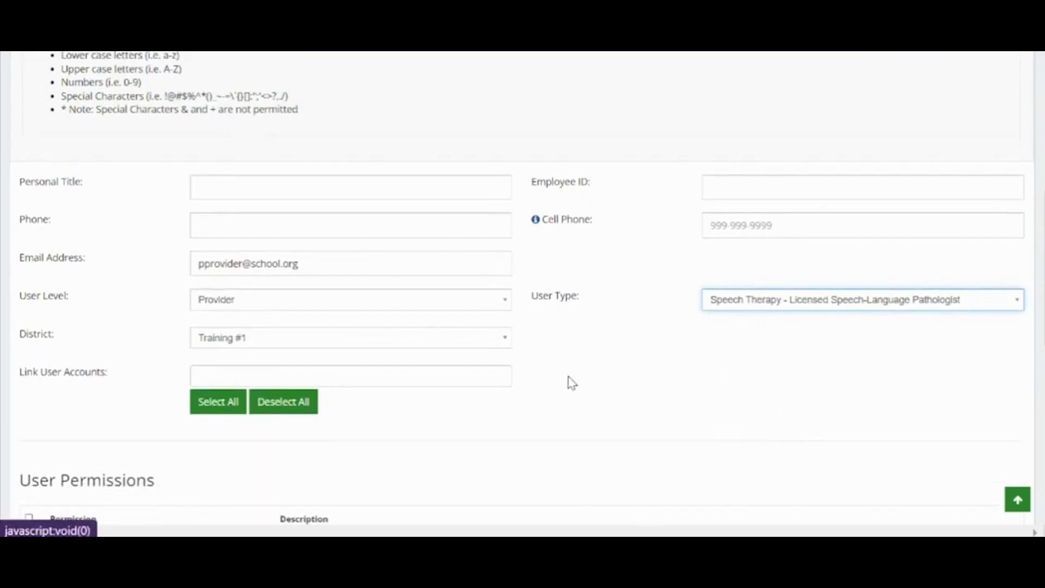
Tick Assign Providers, both Affirm permissions, Change Eligibility Status, Edit Student Record and Edit Transportation
{"action": "scroll", "coordinate": [565, 384], "scroll_direction": "down", "scroll_amount": 6}
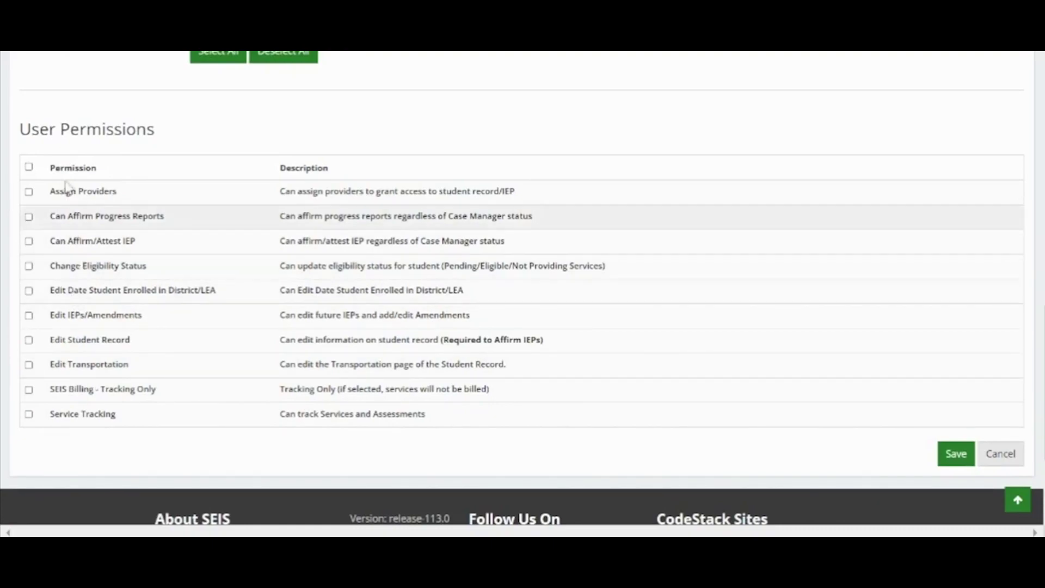
{"action": "left_click", "coordinate": [30, 171]}
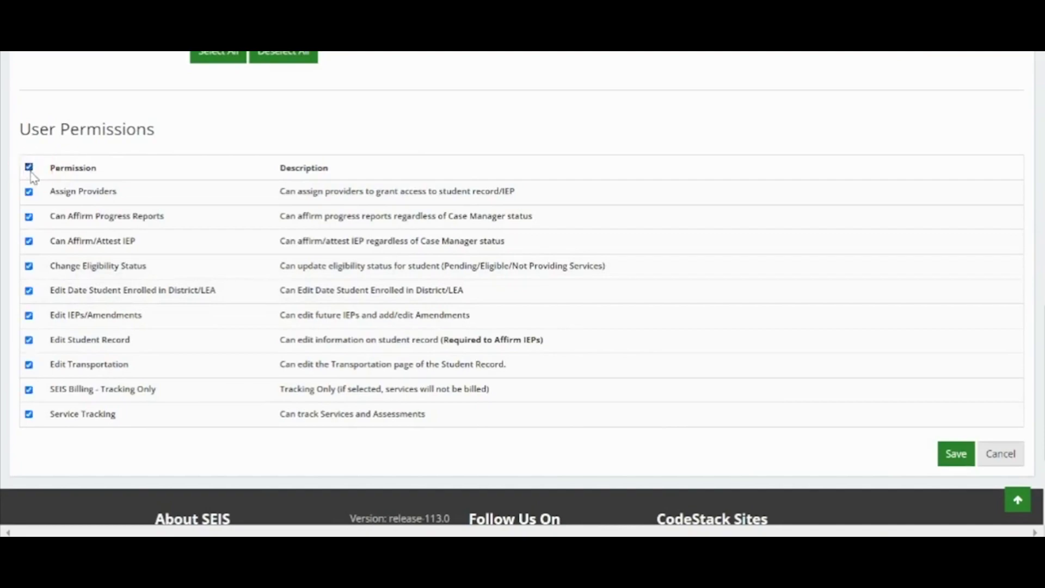
{"action": "left_click", "coordinate": [30, 169]}
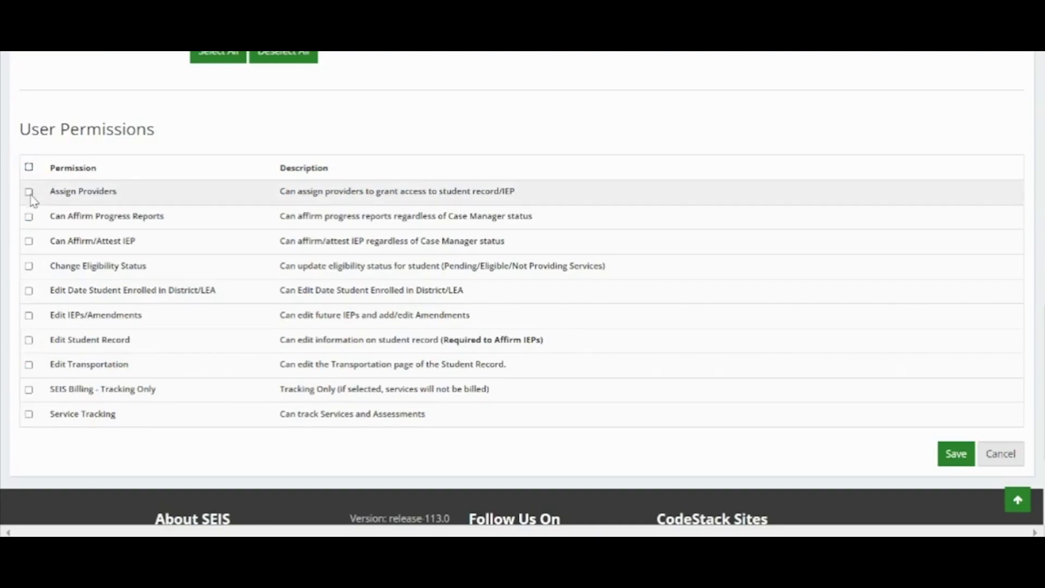
{"action": "left_click", "coordinate": [29, 193]}
{"action": "left_click", "coordinate": [30, 268]}
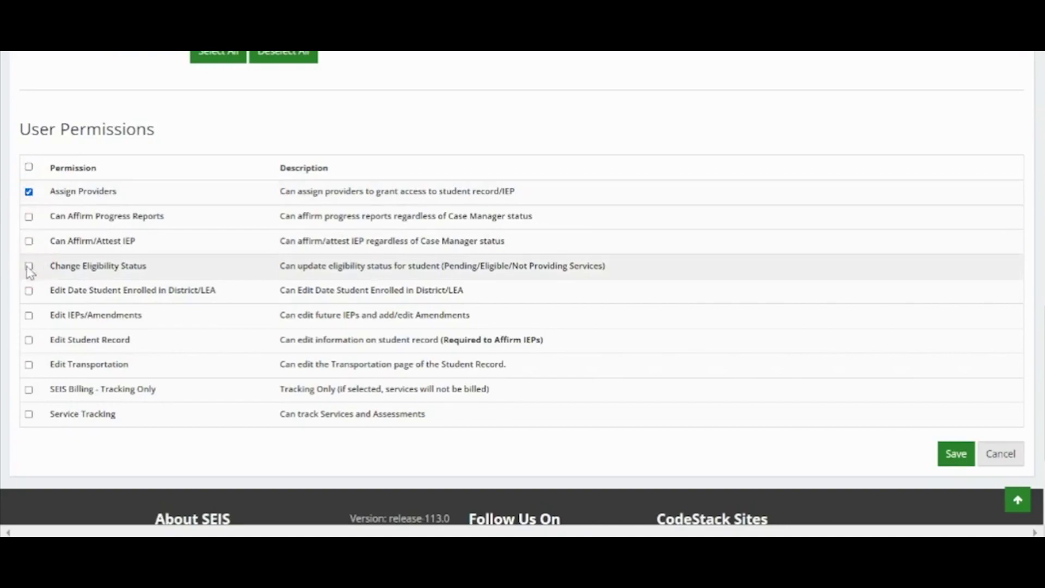
{"action": "left_click", "coordinate": [28, 266]}
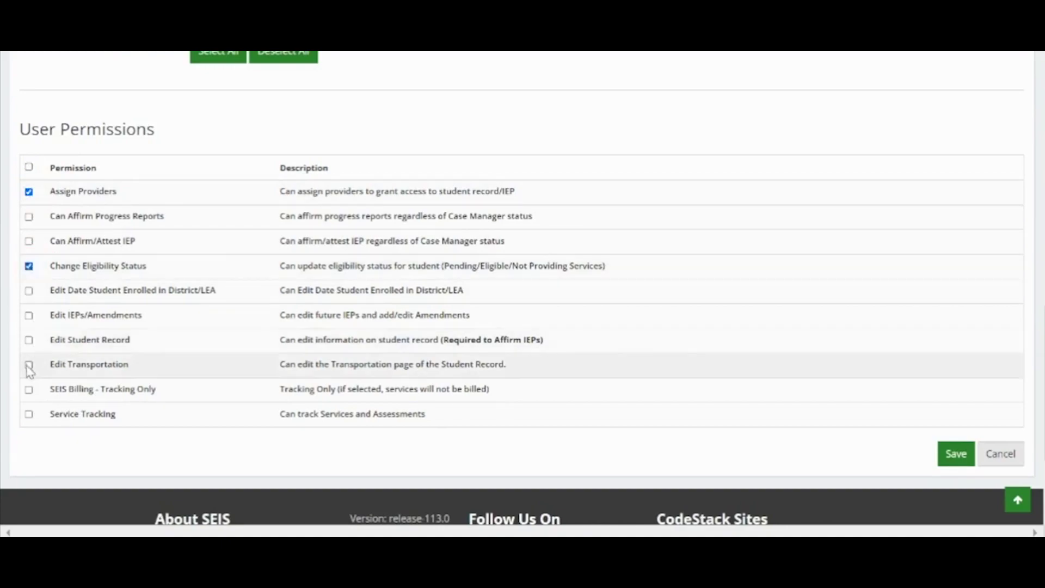
{"action": "left_click", "coordinate": [29, 365]}
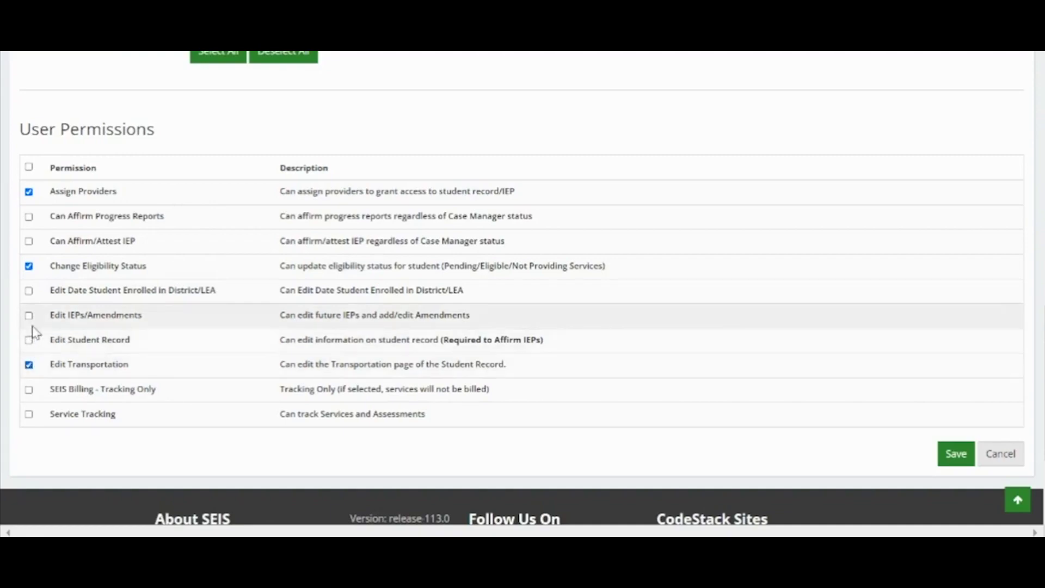
{"action": "left_click", "coordinate": [29, 340]}
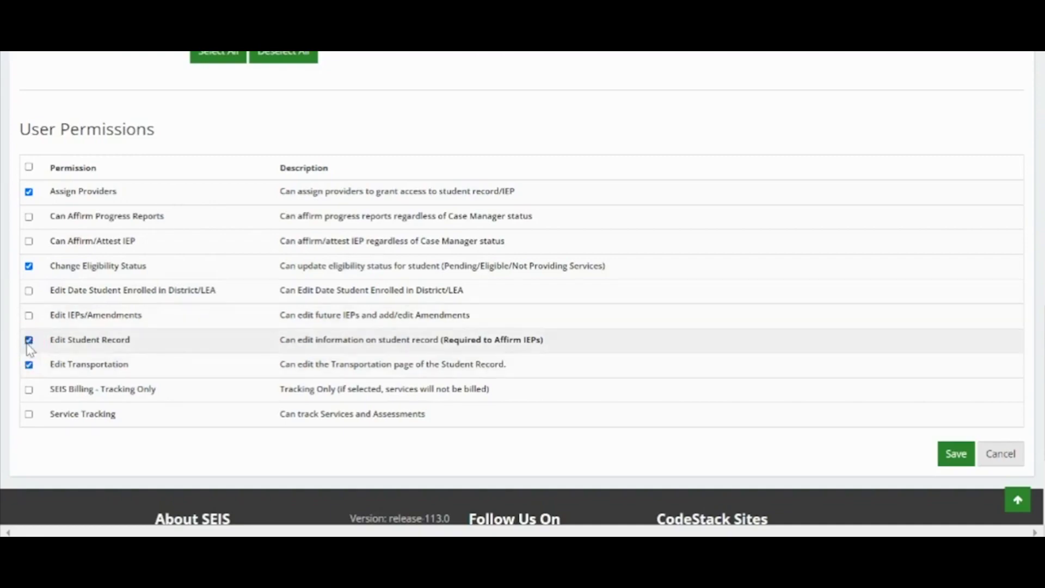
{"action": "left_click", "coordinate": [29, 217]}
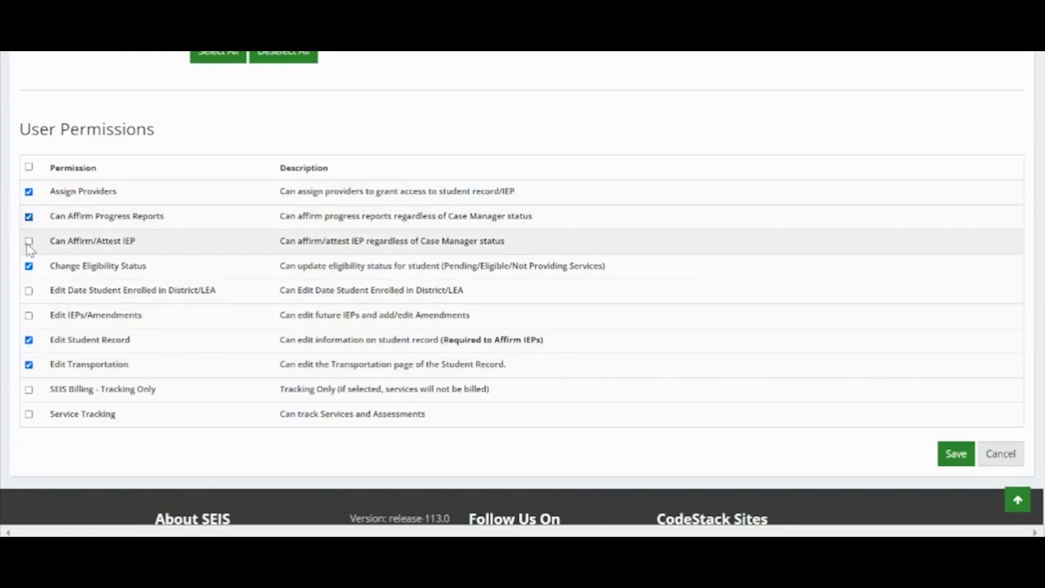
{"action": "left_click", "coordinate": [29, 241]}
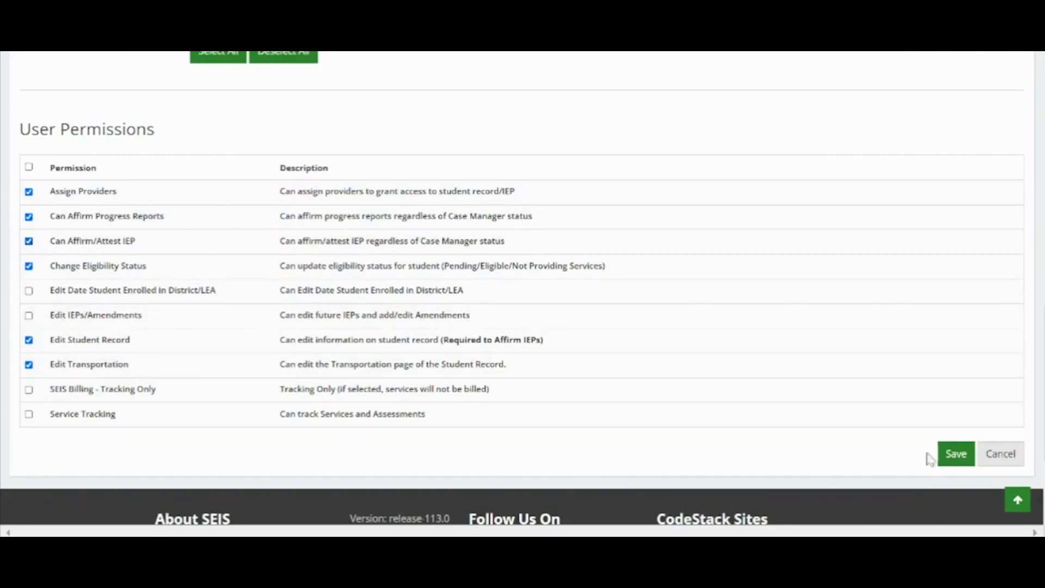
Save the new Provider user and return to the Manage Users list
{"action": "left_click", "coordinate": [952, 457]}
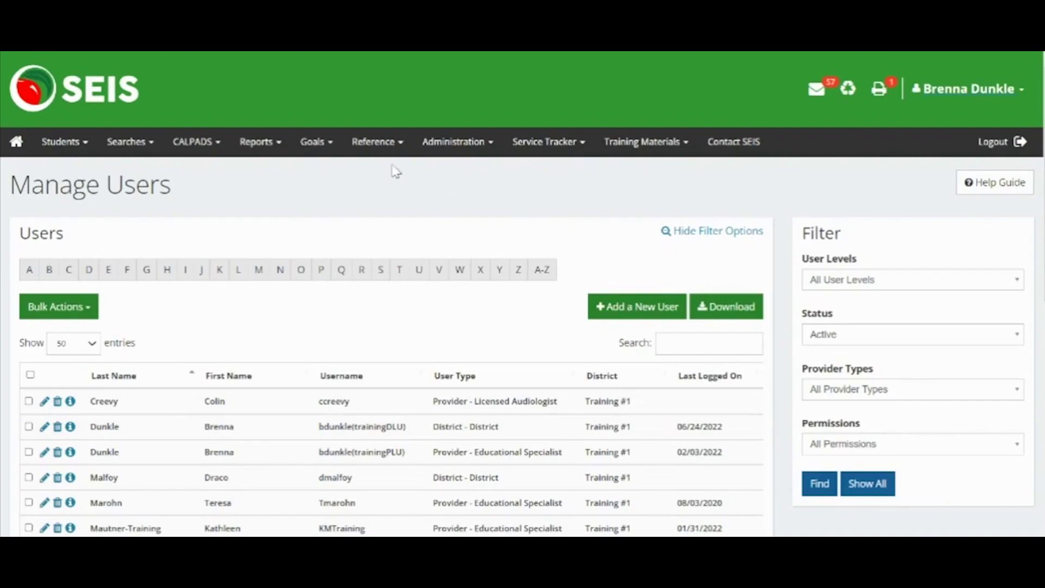
{"action": "left_click", "coordinate": [474, 143]}
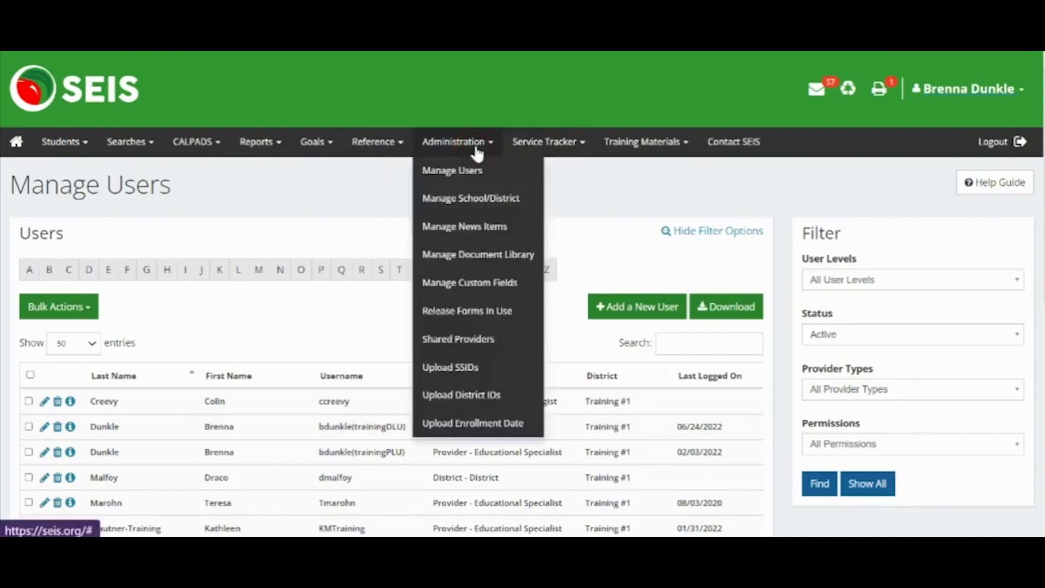
{"action": "left_click", "coordinate": [470, 173]}
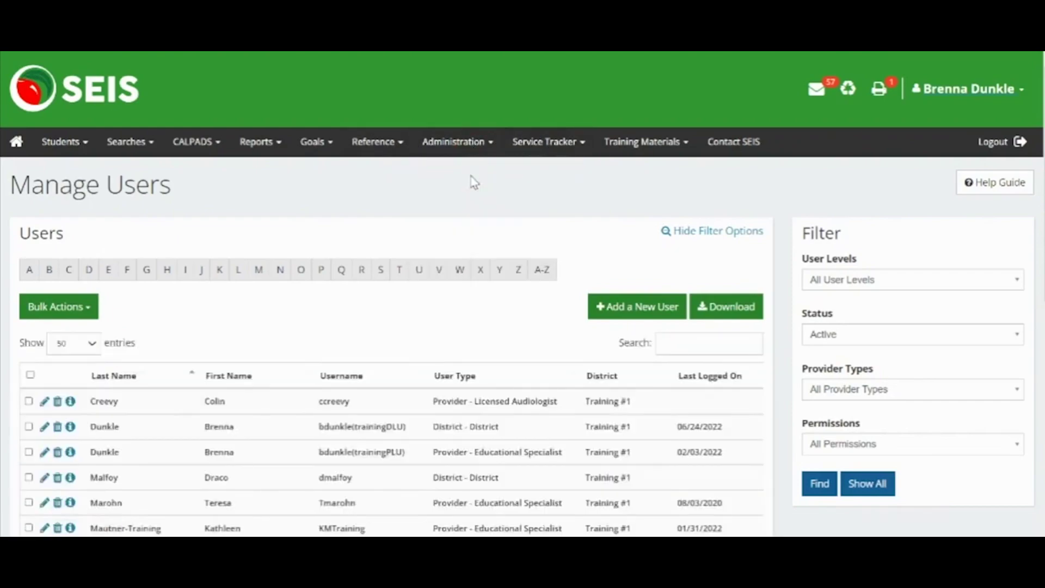
Start a second new user and enter their last name and first name
{"action": "left_click", "coordinate": [637, 312]}
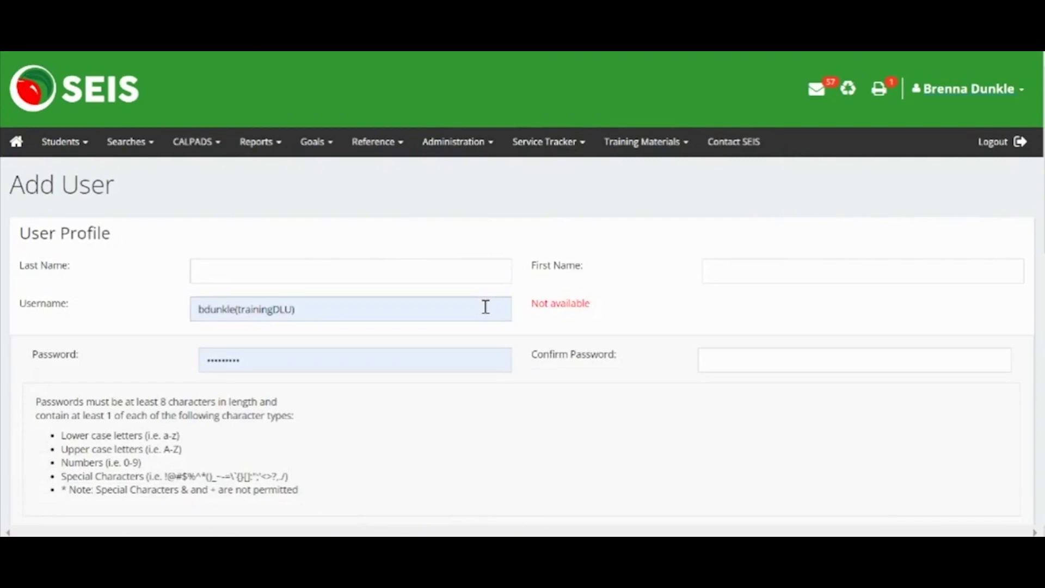
{"action": "left_click", "coordinate": [476, 280]}
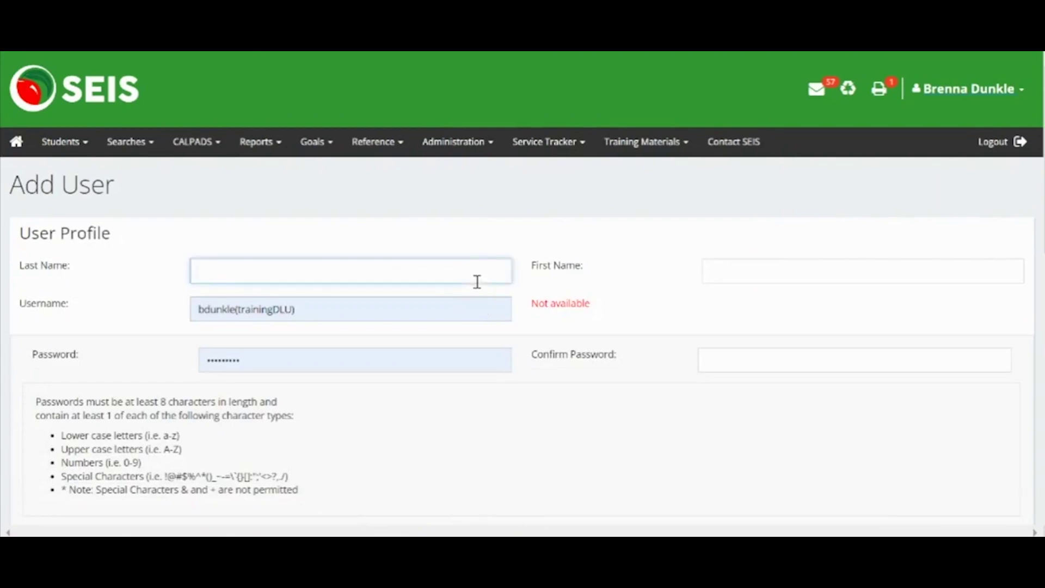
{"action": "type", "text": "DLU"}
{"action": "key", "text": "Tab"}
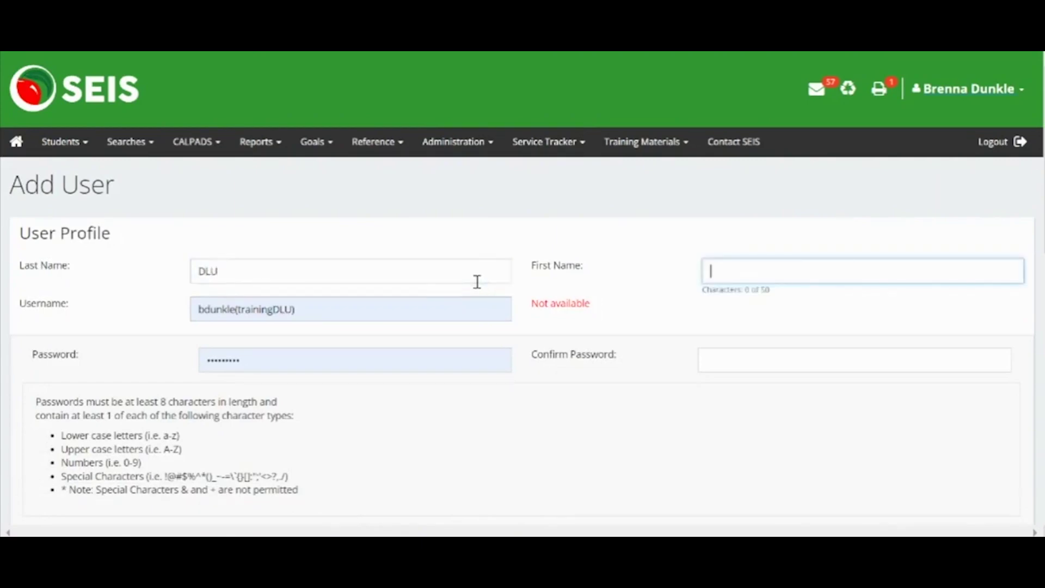
{"action": "type", "text": "Dan"}
Replace the autofilled username and password with the user's own, then confirm the password
{"action": "left_click", "coordinate": [466, 311]}
{"action": "key", "text": "BackSpace"}
{"action": "key", "text": "BackSpace"}
{"action": "key", "text": "BackSpace"}
{"action": "key", "text": "BackSpace"}
{"action": "key", "text": "BackSpace"}
{"action": "key", "text": "BackSpace"}
{"action": "key", "text": "BackSpace"}
{"action": "key", "text": "BackSpace"}
{"action": "key", "text": "BackSpace"}
{"action": "key", "text": "BackSpace"}
{"action": "key", "text": "BackSpace"}
{"action": "key", "text": "BackSpace"}
{"action": "key", "text": "BackSpace"}
{"action": "key", "text": "BackSpace"}
{"action": "key", "text": "BackSpace"}
{"action": "key", "text": "BackSpace"}
{"action": "key", "text": "BackSpace"}
{"action": "key", "text": "BackSpace"}
{"action": "key", "text": "BackSpace"}
{"action": "key", "text": "BackSpace"}
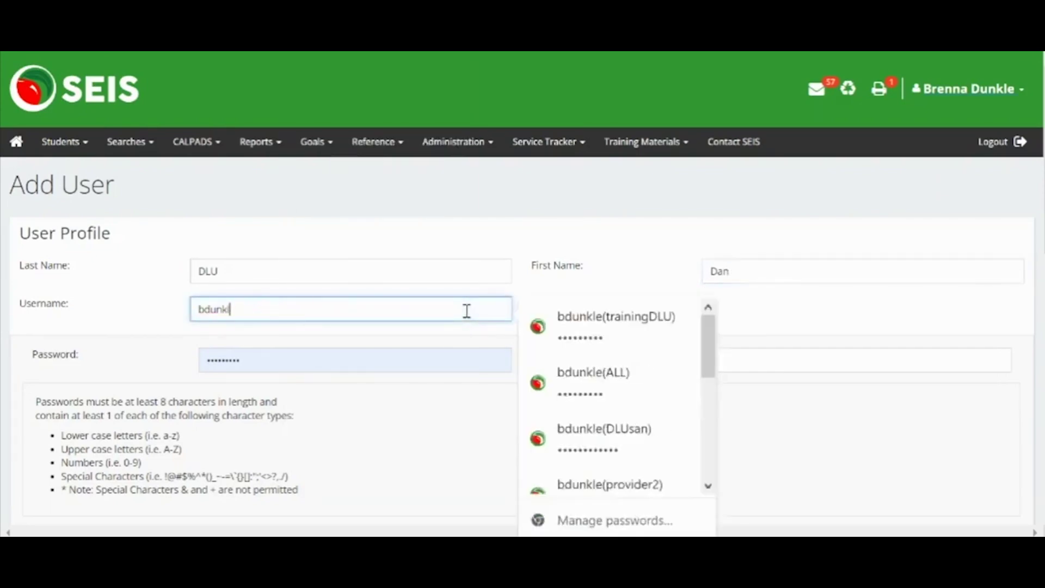
{"action": "type", "text": "ddlu"}
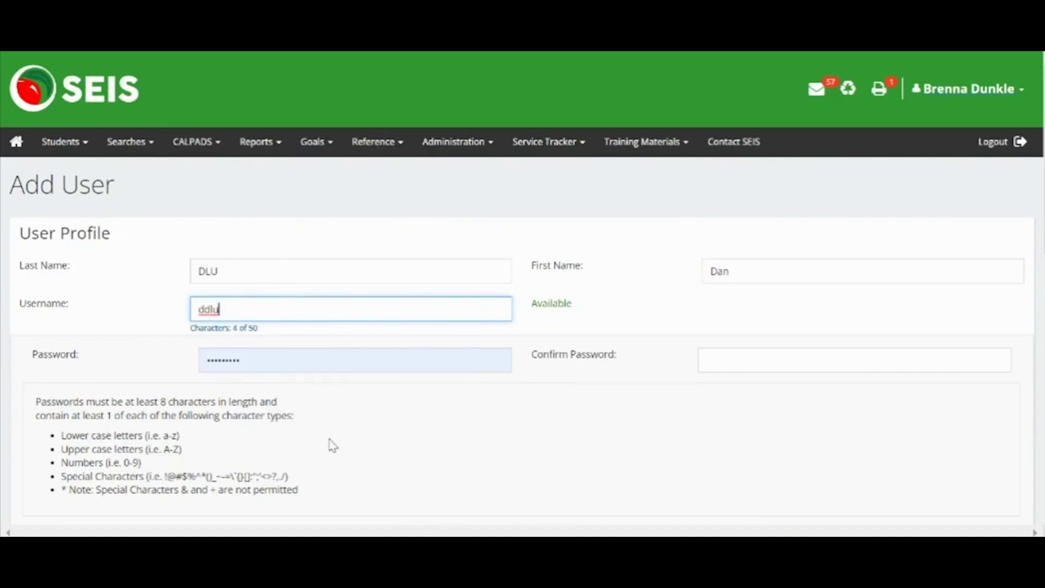
{"action": "left_click", "coordinate": [328, 366]}
{"action": "key", "text": "BackSpace"}
{"action": "key", "text": "BackSpace"}
{"action": "key", "text": "BackSpace"}
{"action": "key", "text": "BackSpace"}
{"action": "key", "text": "BackSpace"}
{"action": "key", "text": "BackSpace"}
{"action": "key", "text": "BackSpace"}
{"action": "key", "text": "BackSpace"}
{"action": "key", "text": "BackSpace"}
{"action": "key", "text": "BackSpace"}
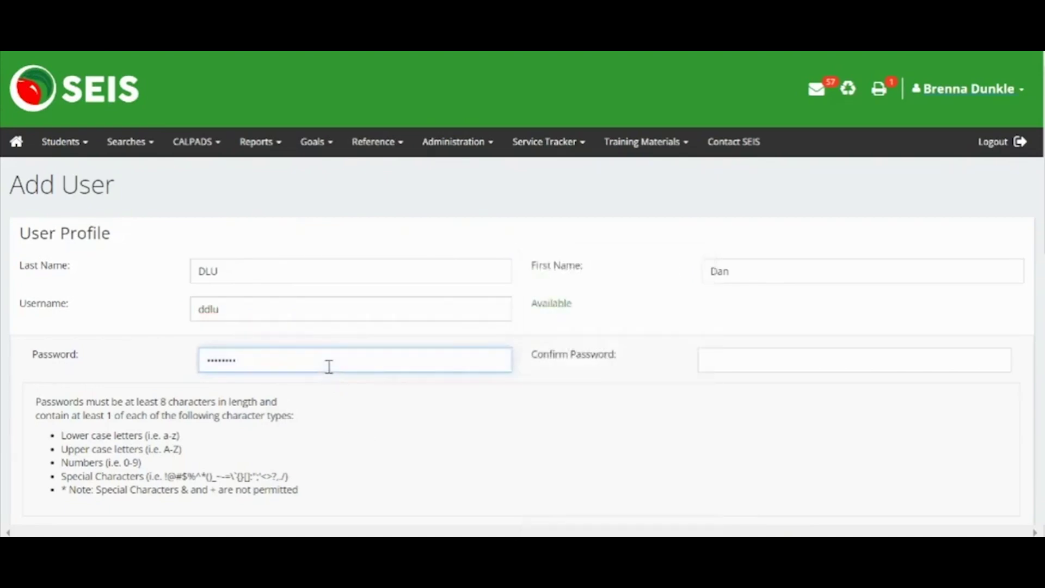
{"action": "type", "text": "Password123!"}
{"action": "key", "text": "Tab"}
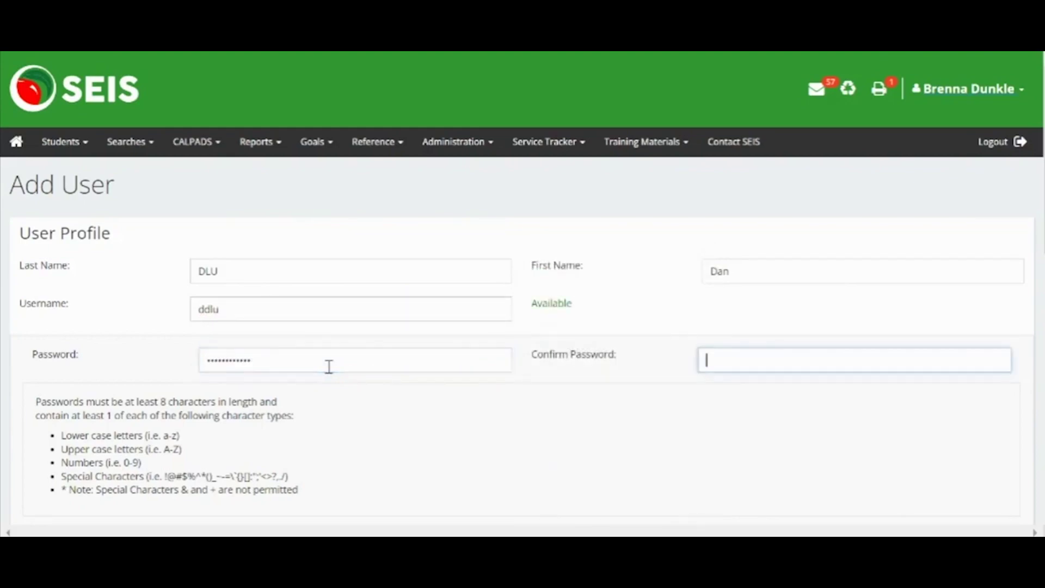
{"action": "type", "text": "Password123!"}
{"action": "scroll", "coordinate": [328, 366], "scroll_direction": "down", "scroll_amount": 2}
Enter the second user's e-mail address in the Email Address field
{"action": "scroll", "coordinate": [328, 367], "scroll_direction": "down", "scroll_amount": 3}
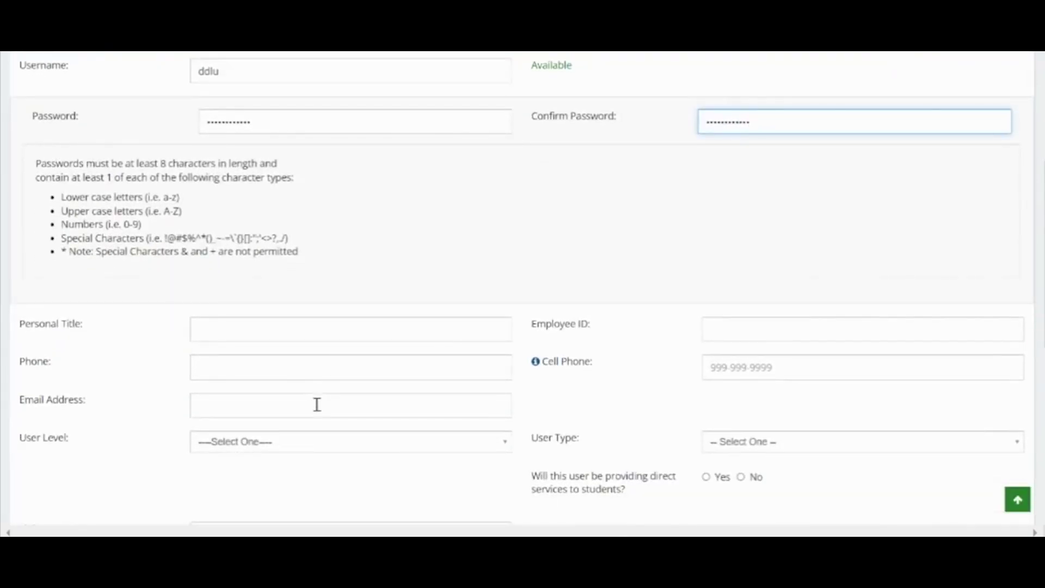
{"action": "left_click", "coordinate": [316, 404]}
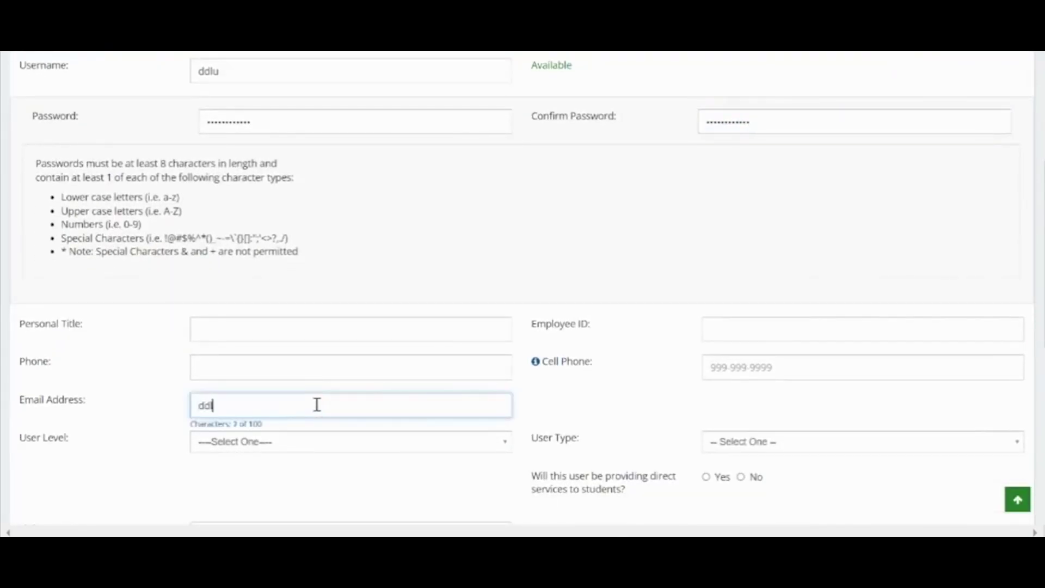
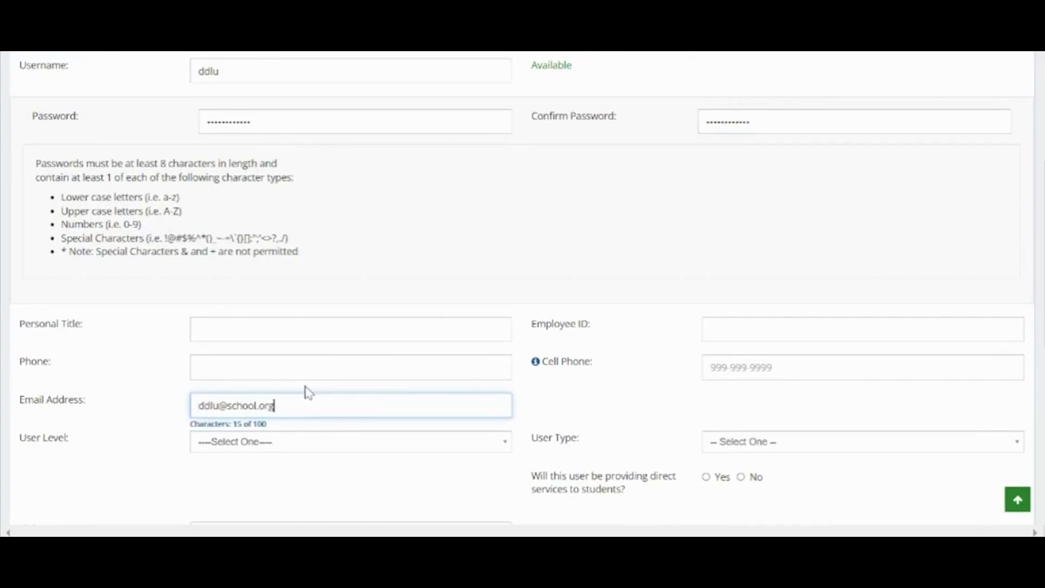
Set both User Level and User Type to District
{"action": "left_click", "coordinate": [296, 455]}
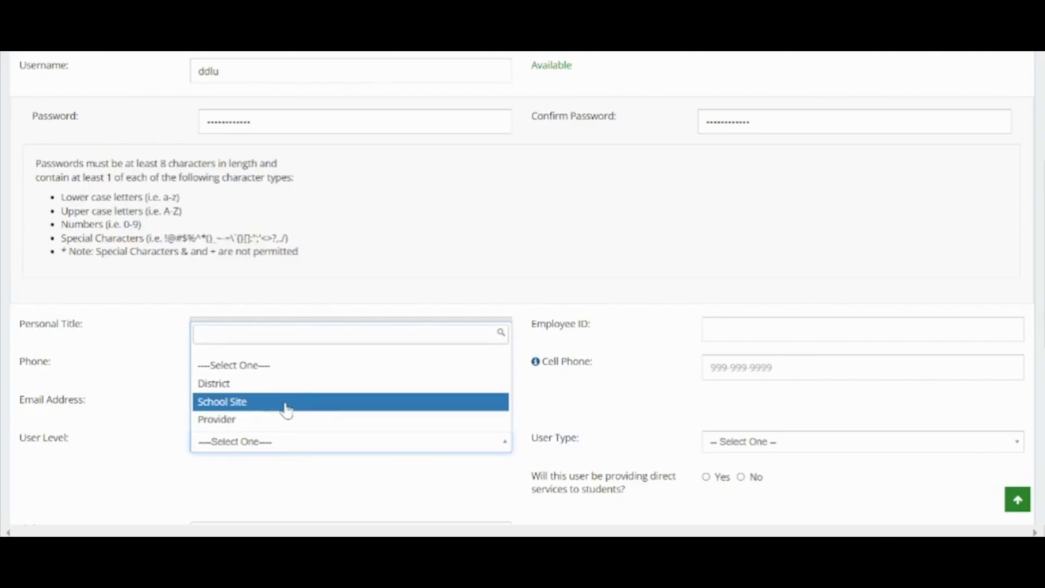
{"action": "left_click", "coordinate": [277, 389]}
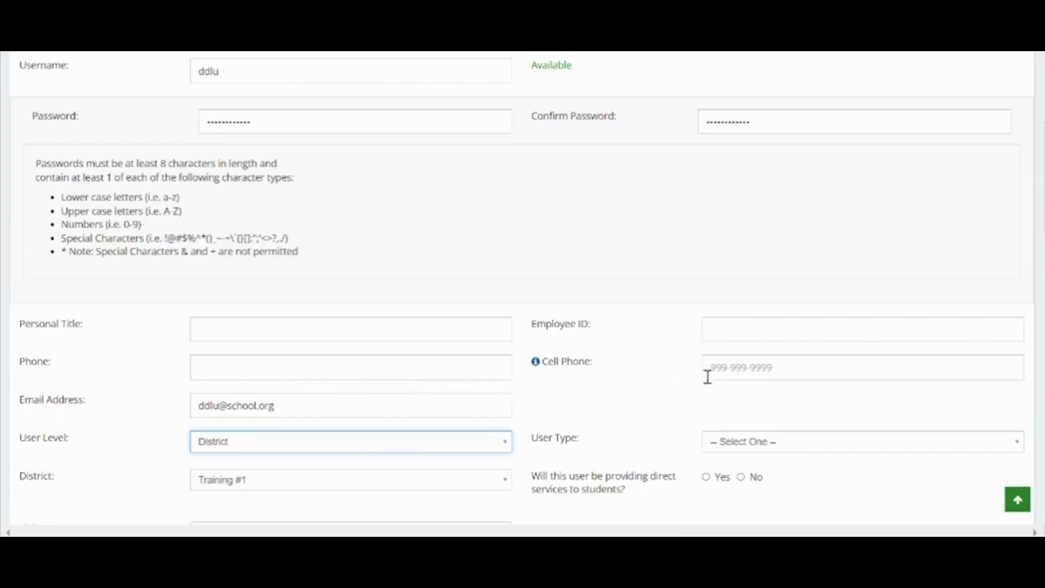
{"action": "left_click", "coordinate": [795, 449]}
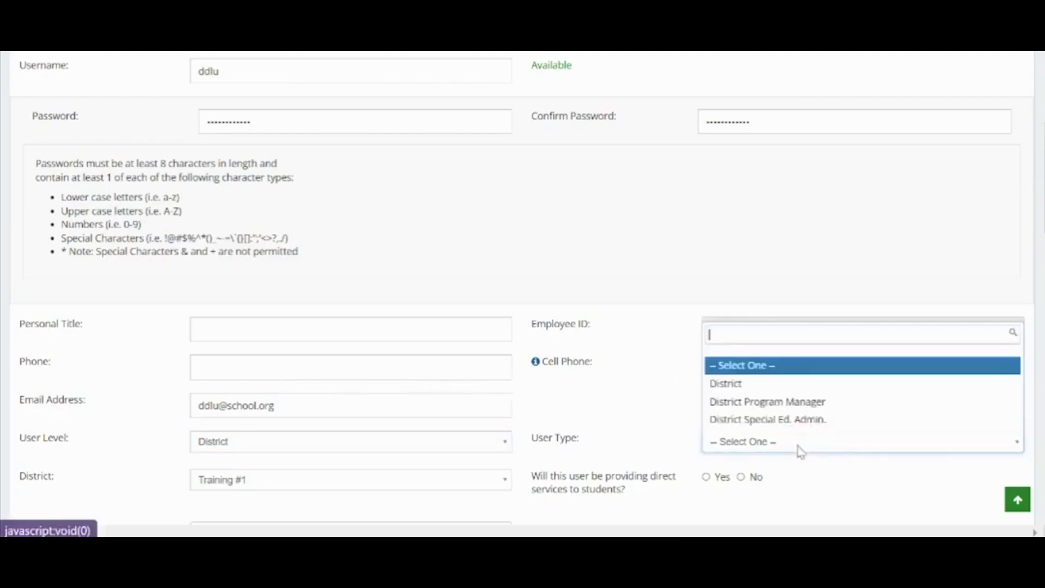
{"action": "left_click", "coordinate": [771, 383]}
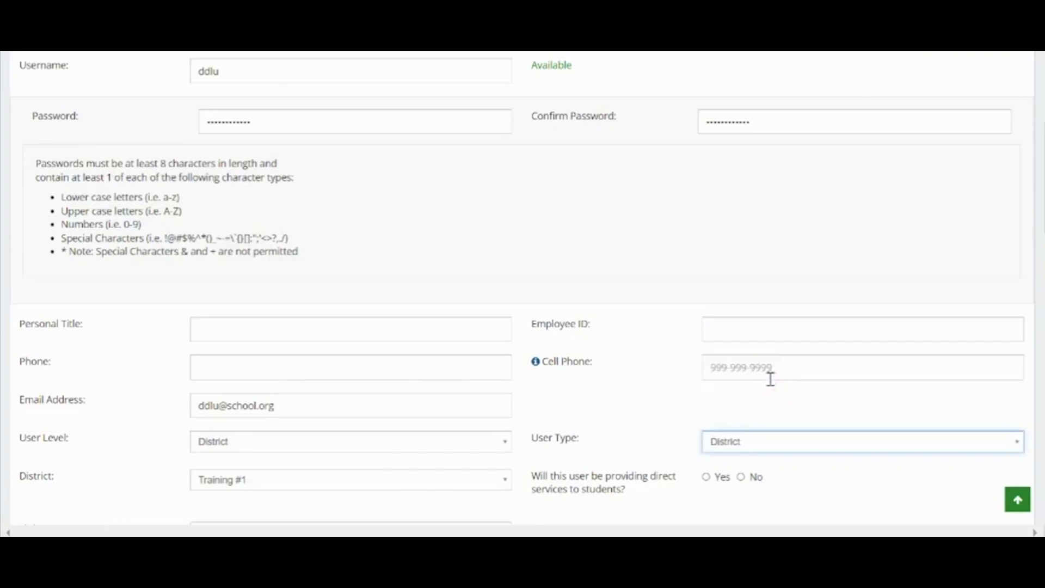
{"action": "scroll", "coordinate": [770, 379], "scroll_direction": "down", "scroll_amount": 2}
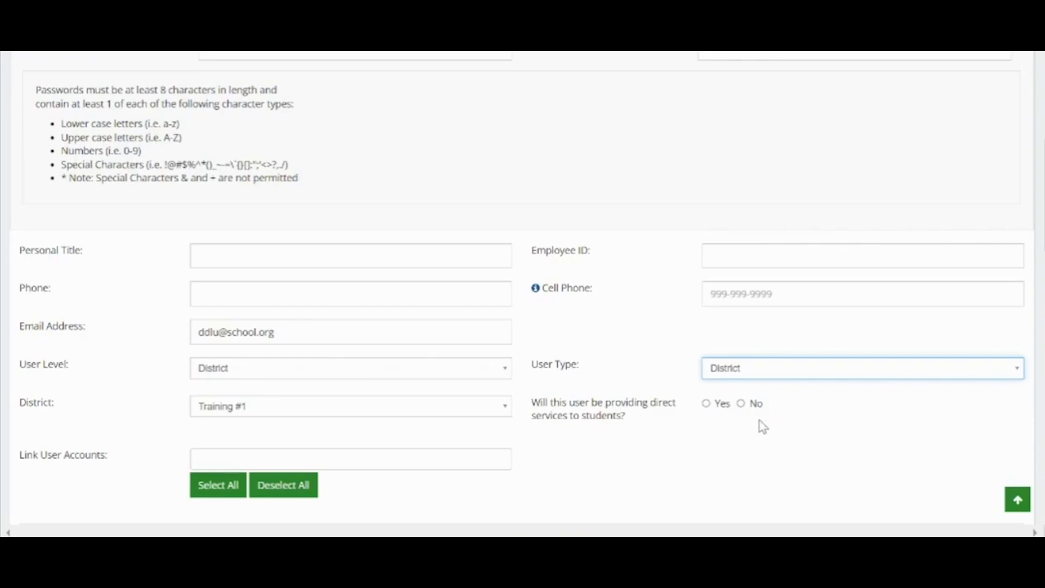
Answer No to whether the District user provides direct services to students
{"action": "left_click", "coordinate": [705, 403]}
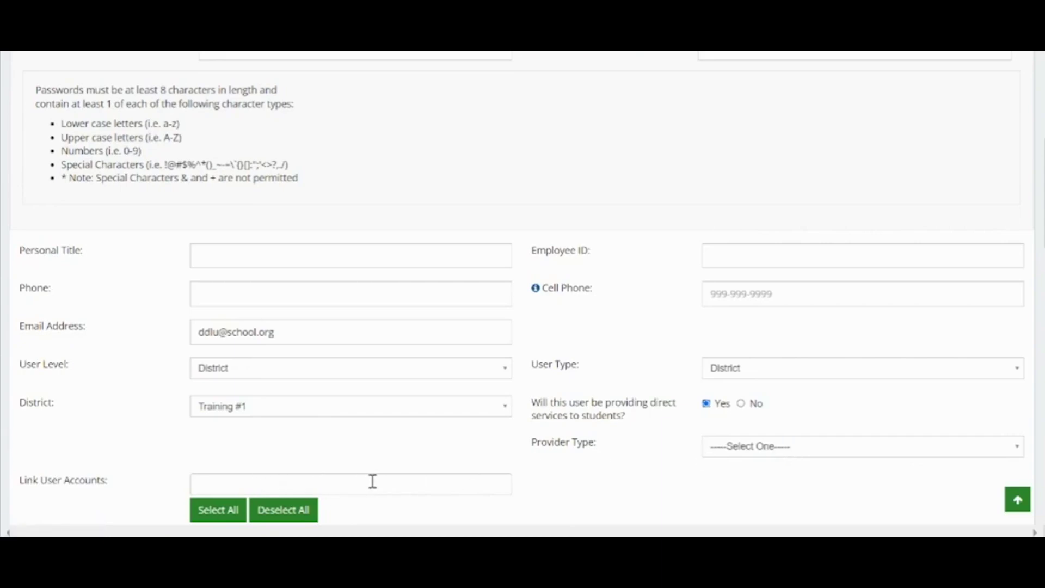
{"action": "left_click", "coordinate": [741, 403]}
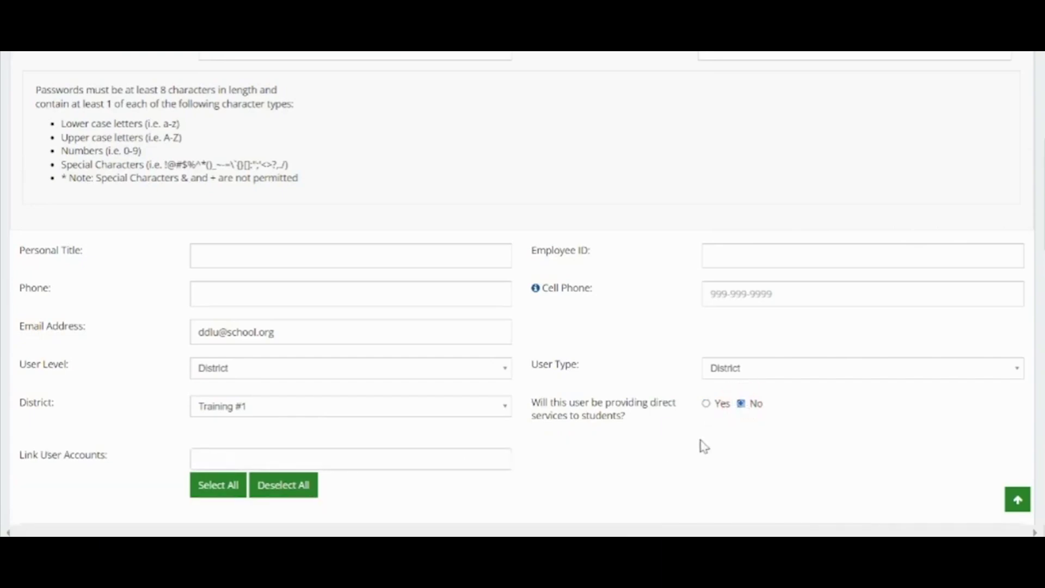
{"action": "scroll", "coordinate": [704, 446], "scroll_direction": "down", "scroll_amount": 2}
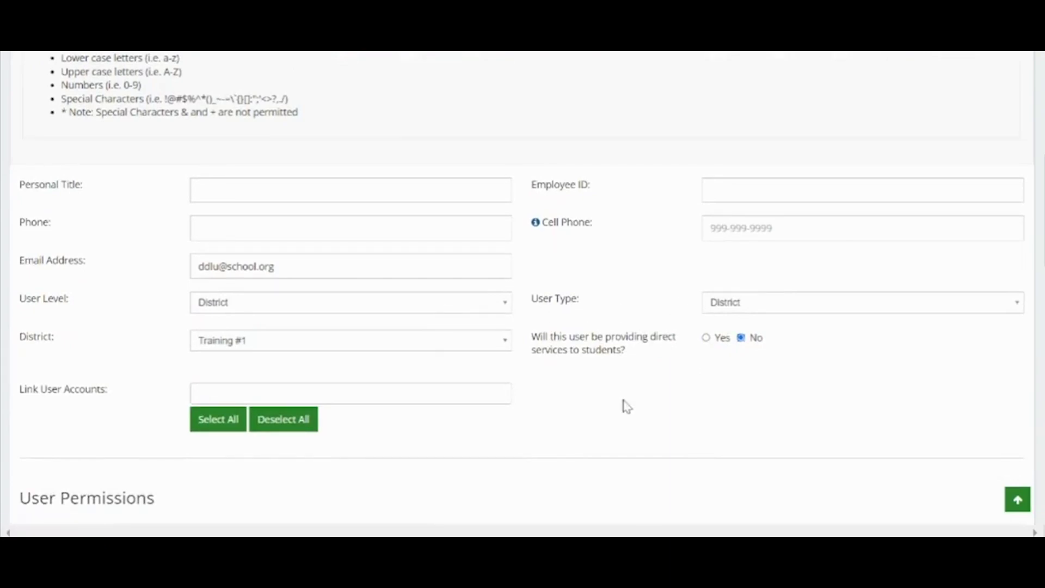
Grant Initial Entry Start Date, enrollment-date and SSID/District ID upload, and CALPADS create/edit permissions
{"action": "scroll", "coordinate": [626, 406], "scroll_direction": "down", "scroll_amount": 5}
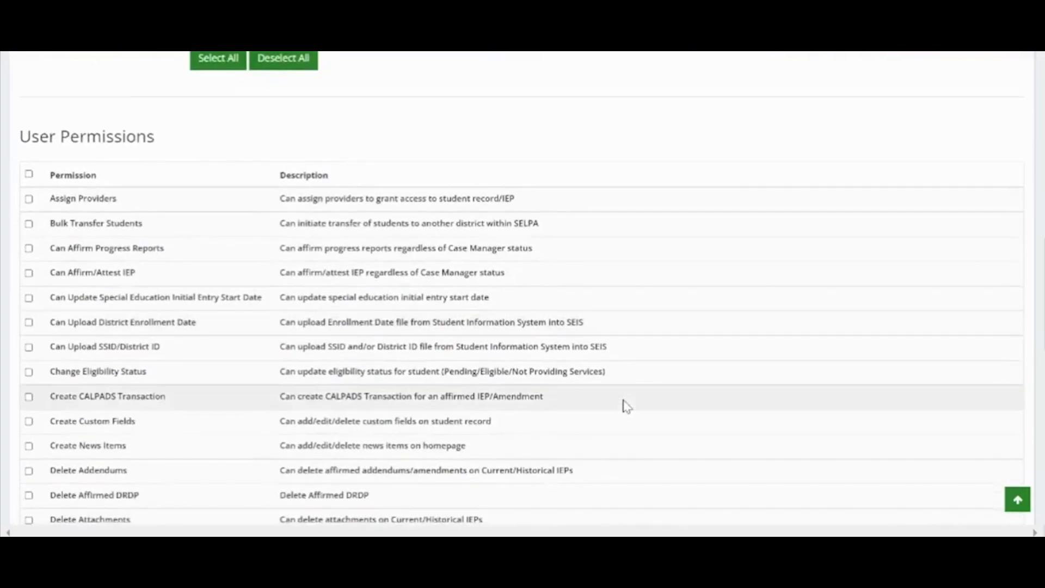
{"action": "scroll", "coordinate": [429, 417], "scroll_direction": "down", "scroll_amount": 1}
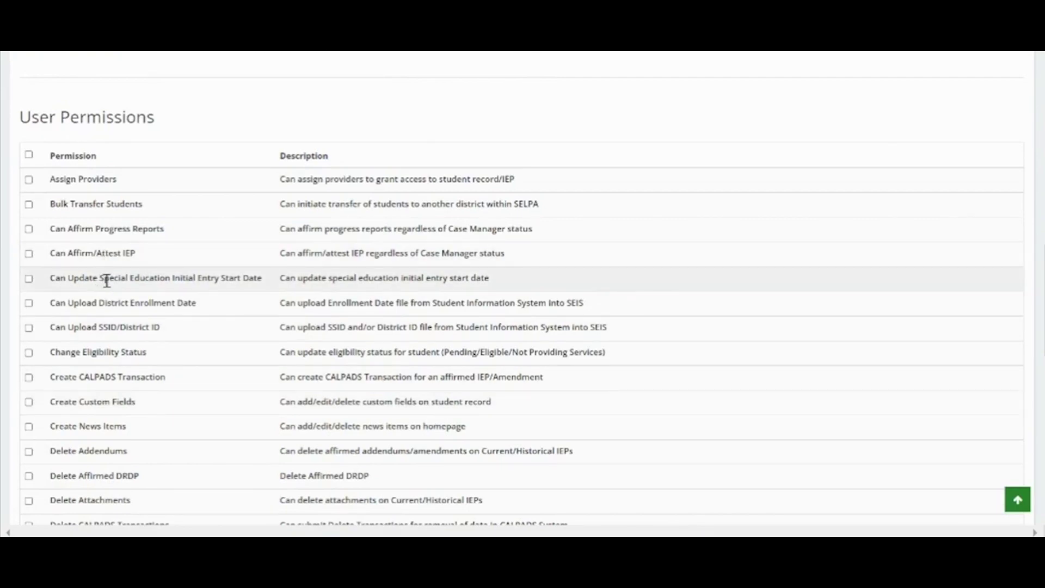
{"action": "left_click", "coordinate": [29, 281]}
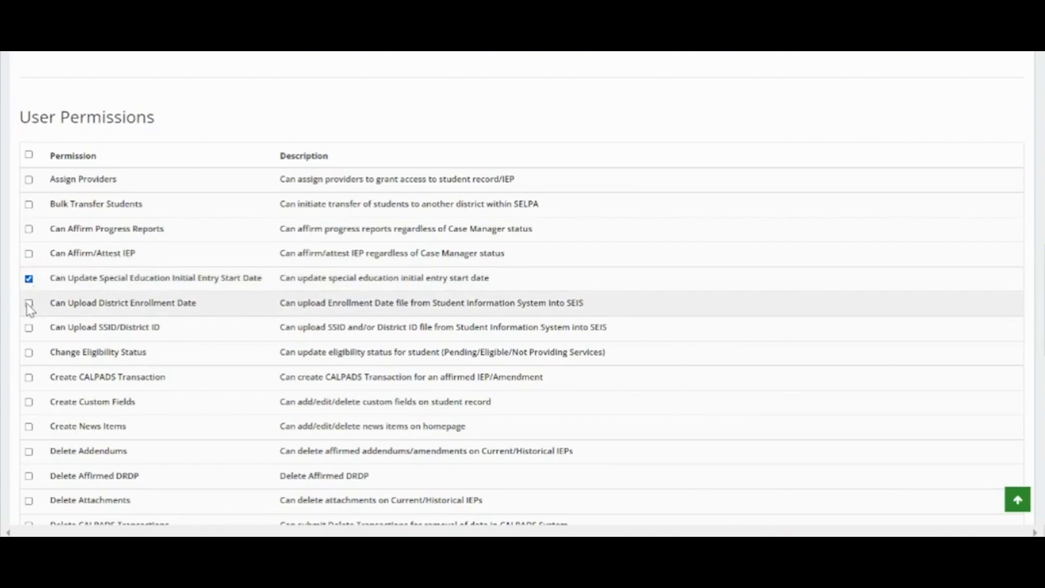
{"action": "left_click", "coordinate": [30, 306]}
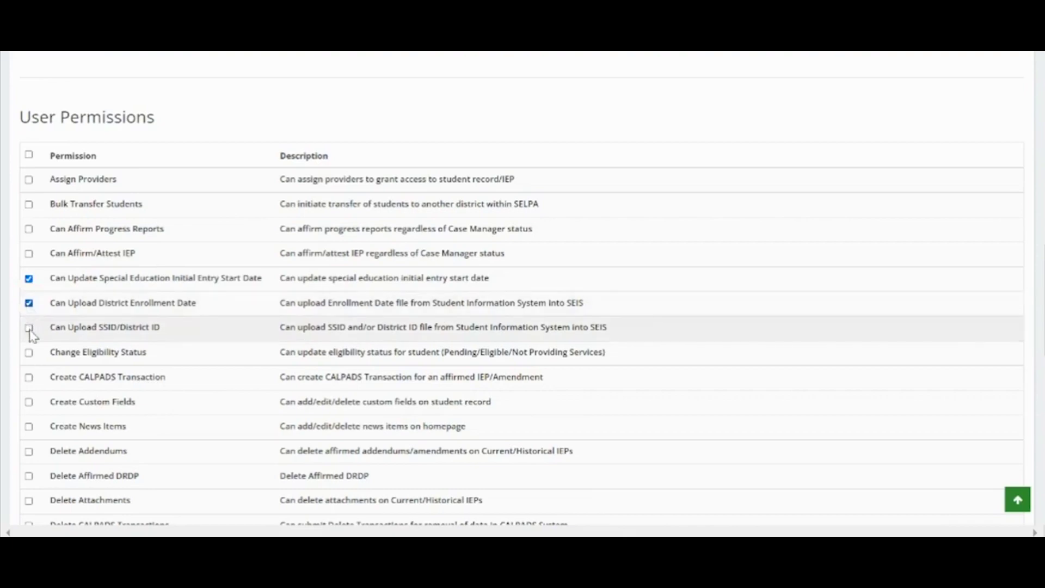
{"action": "left_click", "coordinate": [30, 329]}
{"action": "left_click", "coordinate": [30, 379]}
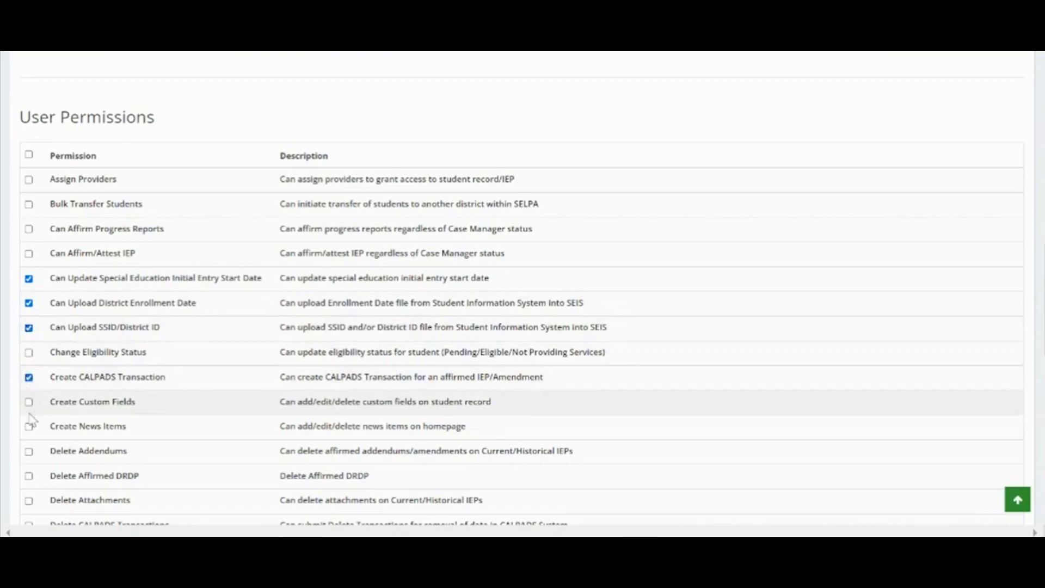
{"action": "scroll", "coordinate": [31, 403], "scroll_direction": "down", "scroll_amount": 3}
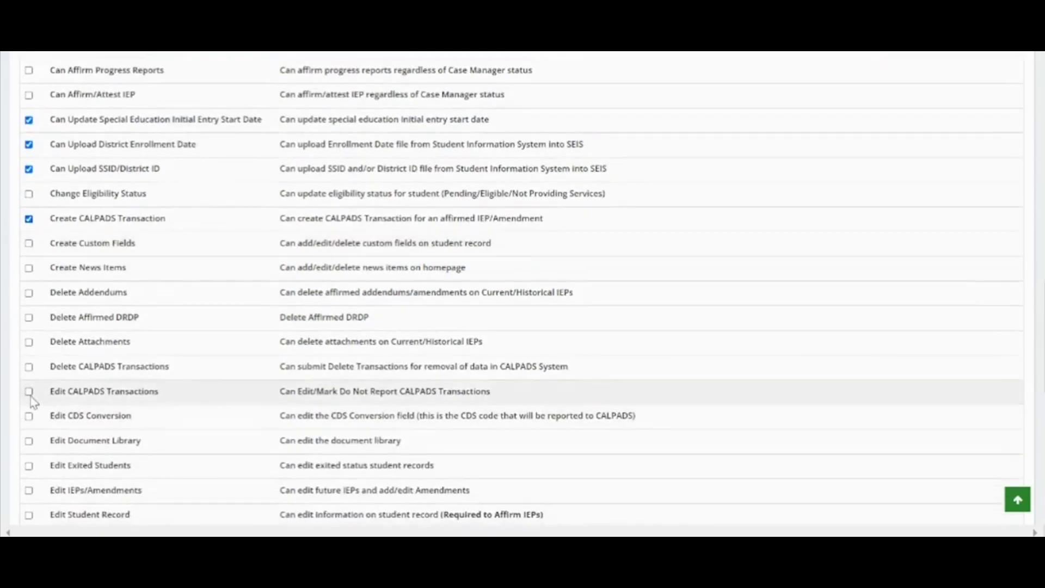
{"action": "left_click", "coordinate": [29, 393]}
Grant Edit Exited Student Record, Edit Student Record, CALPADS reports, and Manage User/Student Accounts permissions
{"action": "scroll", "coordinate": [33, 402], "scroll_direction": "down", "scroll_amount": 1}
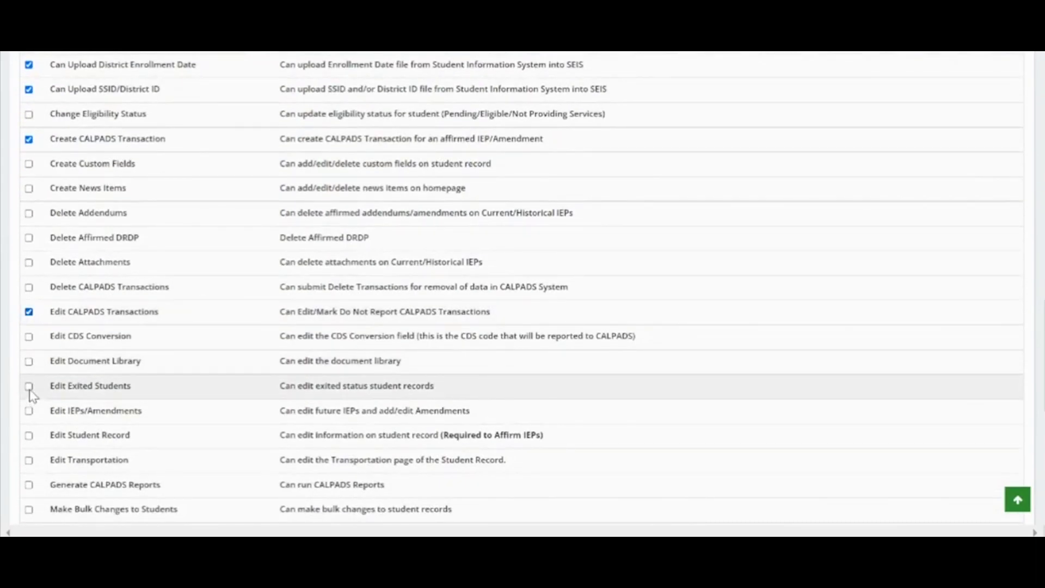
{"action": "left_click", "coordinate": [30, 388]}
{"action": "scroll", "coordinate": [30, 393], "scroll_direction": "down", "scroll_amount": 1}
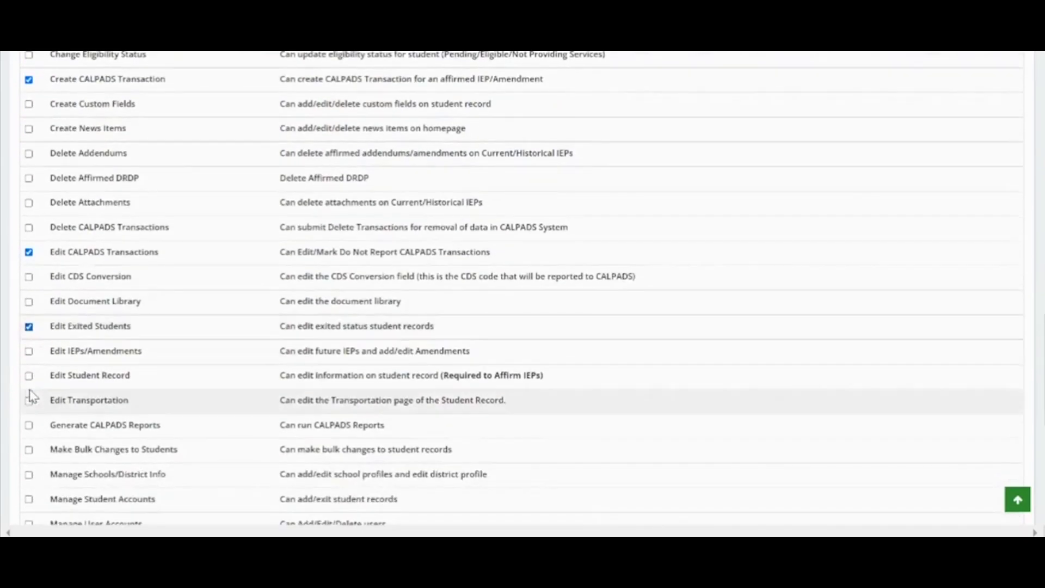
{"action": "left_click", "coordinate": [29, 376]}
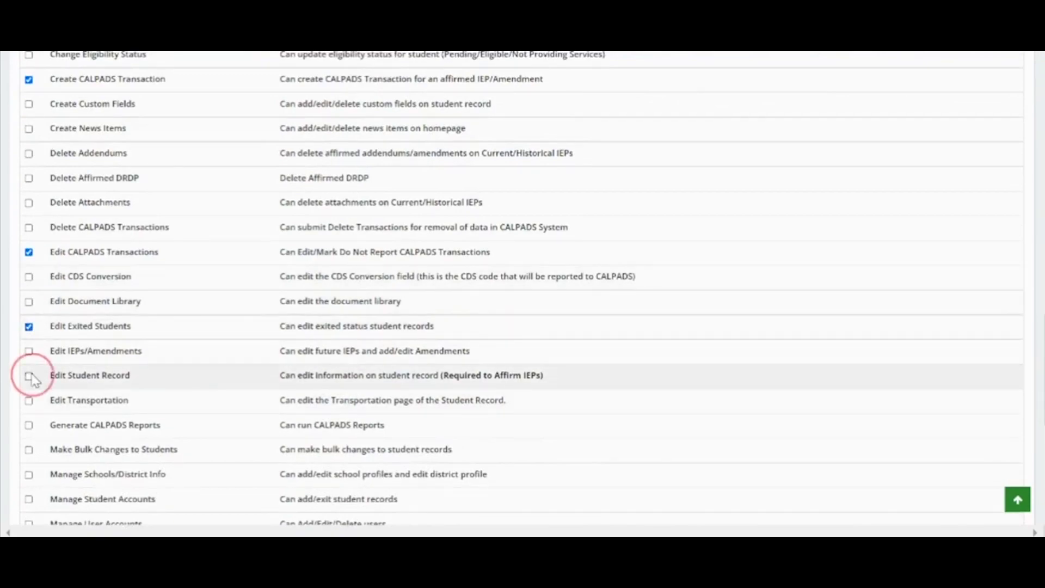
{"action": "scroll", "coordinate": [31, 379], "scroll_direction": "down", "scroll_amount": 2}
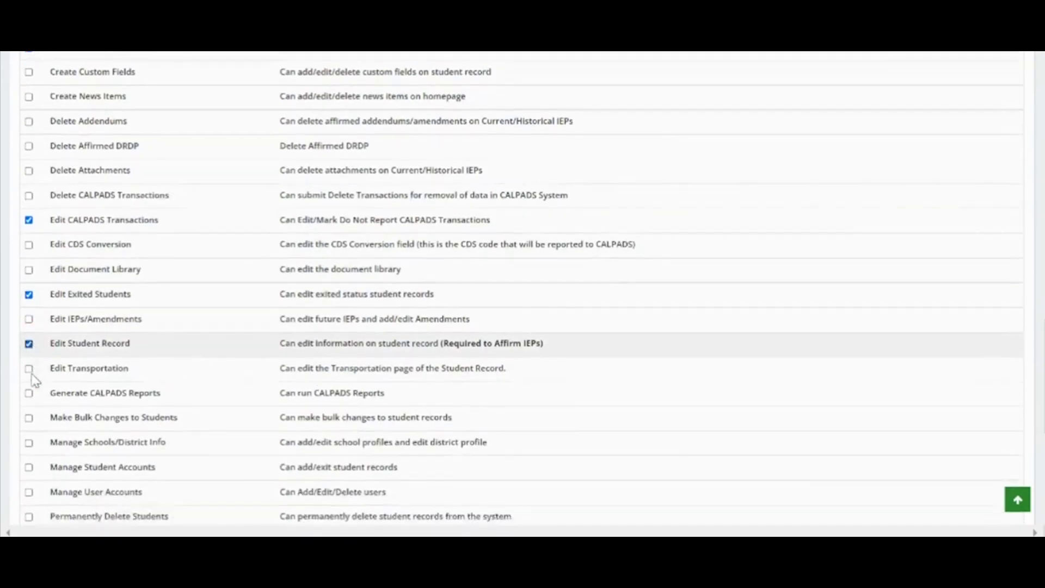
{"action": "left_click", "coordinate": [30, 335]}
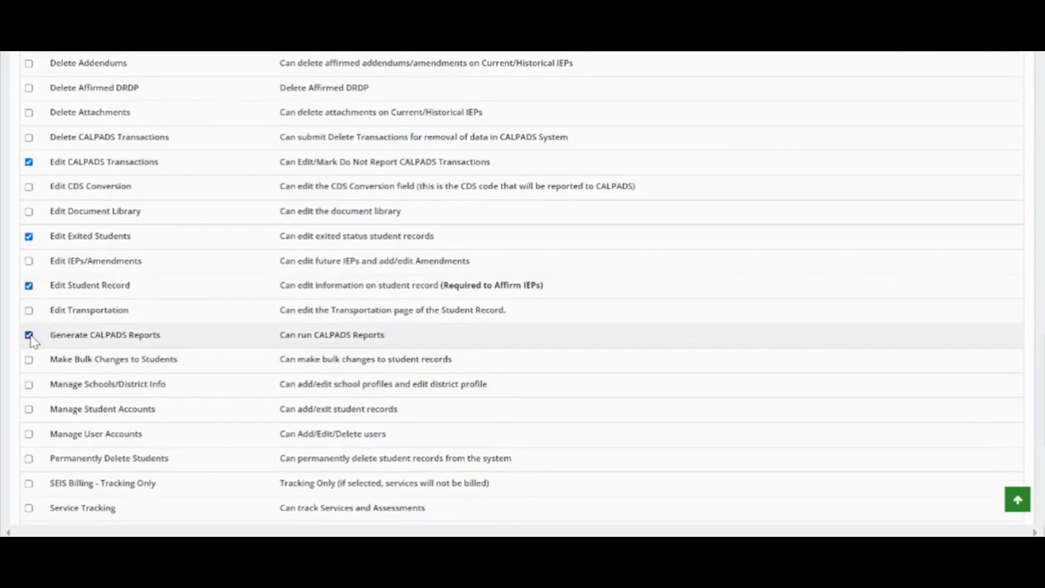
{"action": "scroll", "coordinate": [31, 340], "scroll_direction": "down", "scroll_amount": 1}
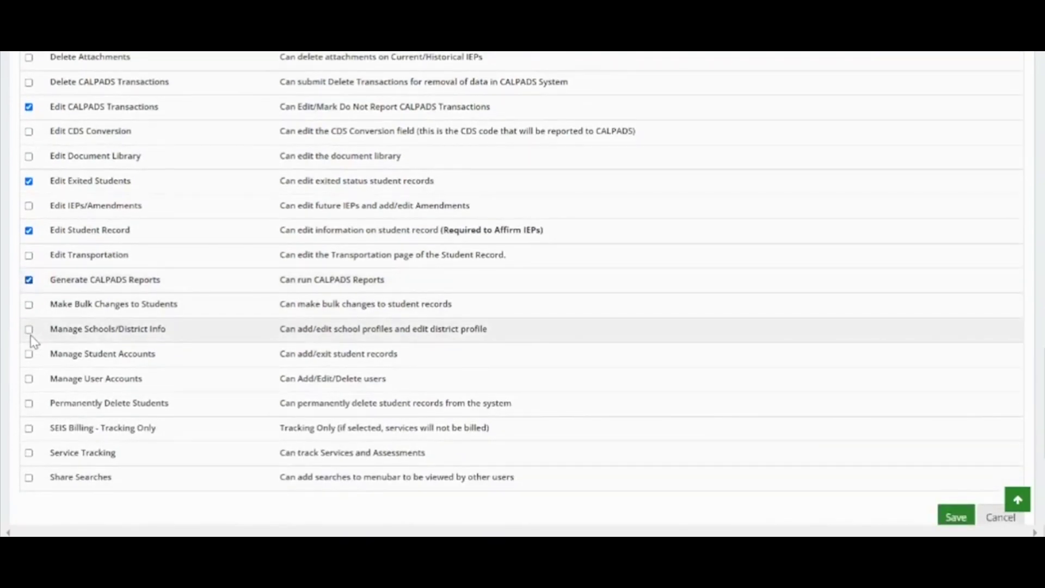
{"action": "left_click", "coordinate": [28, 378]}
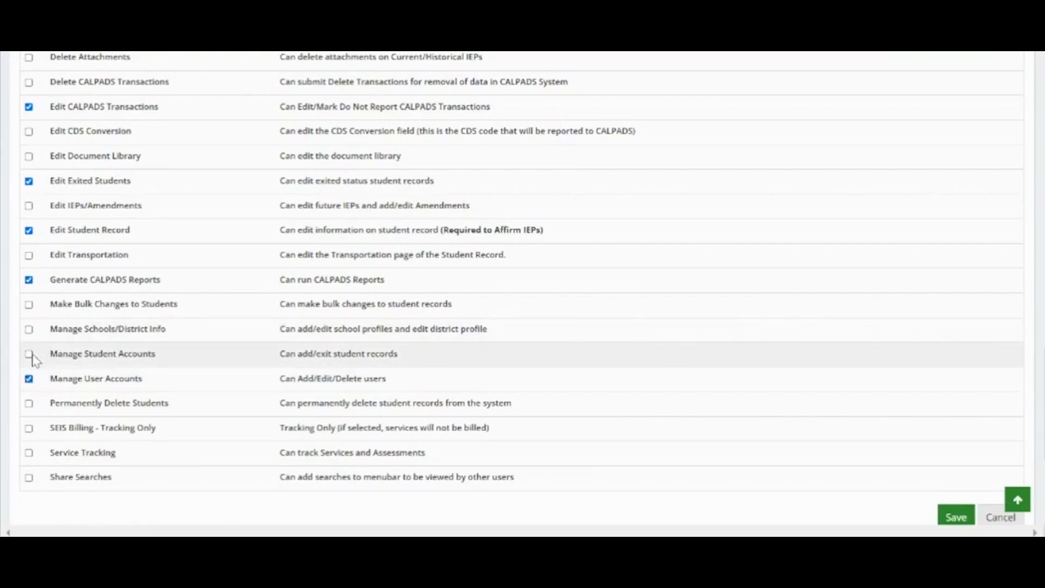
{"action": "left_click", "coordinate": [30, 354]}
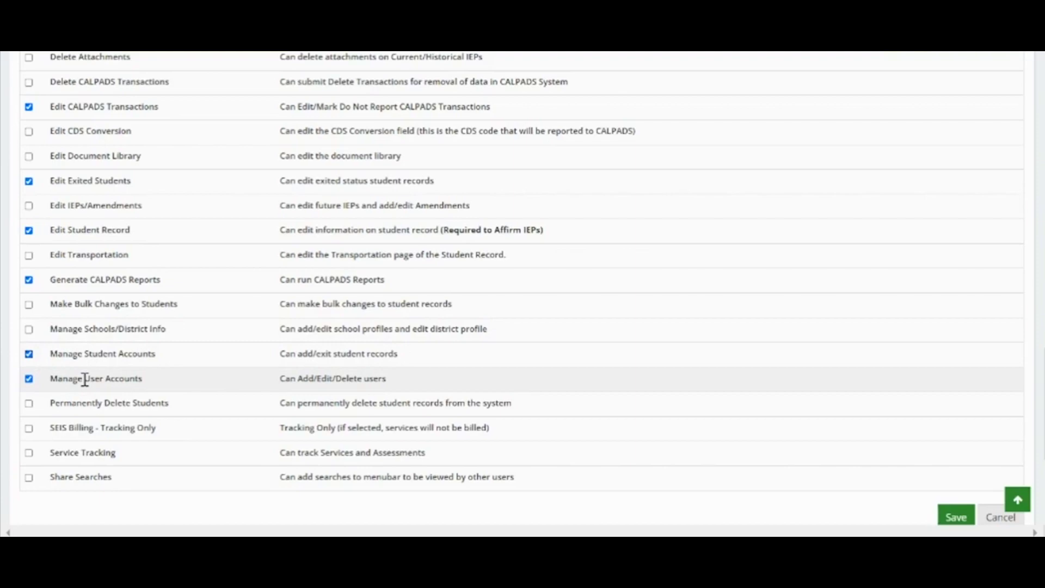
Save the new District user account
{"action": "scroll", "coordinate": [318, 352], "scroll_direction": "up", "scroll_amount": 2}
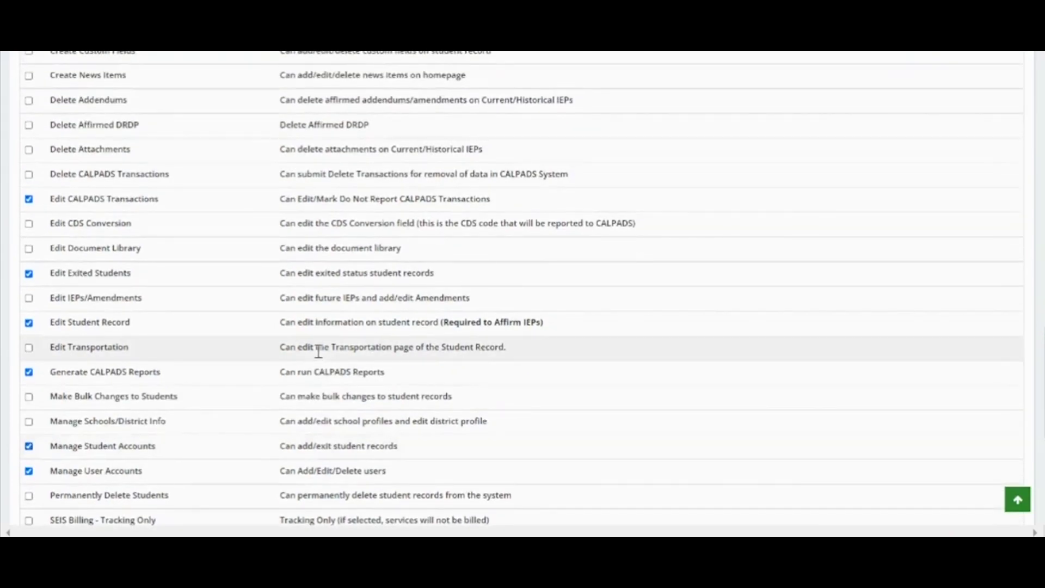
{"action": "scroll", "coordinate": [319, 352], "scroll_direction": "up", "scroll_amount": 4}
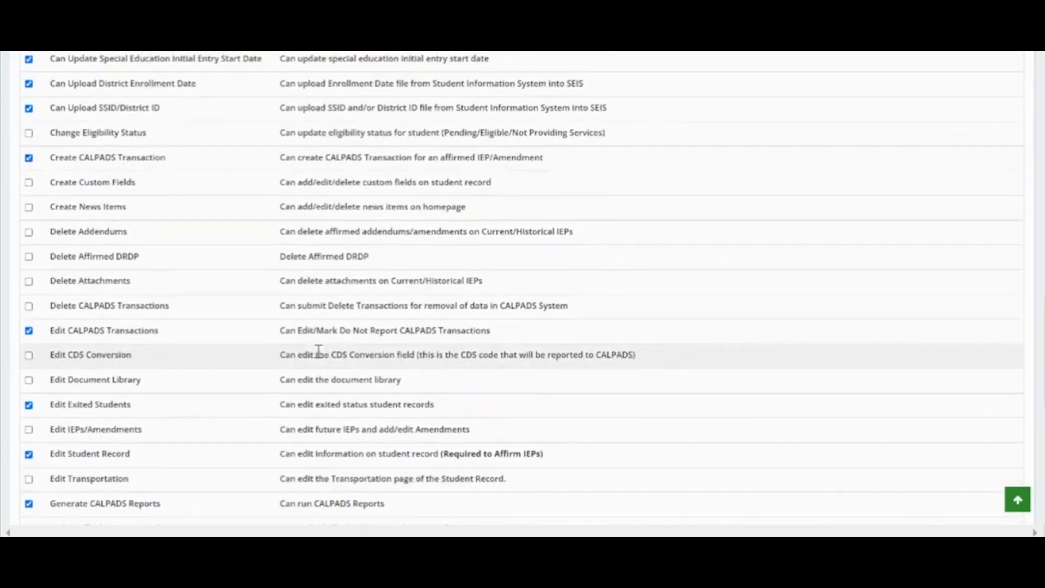
{"action": "scroll", "coordinate": [161, 368], "scroll_direction": "down", "scroll_amount": 2}
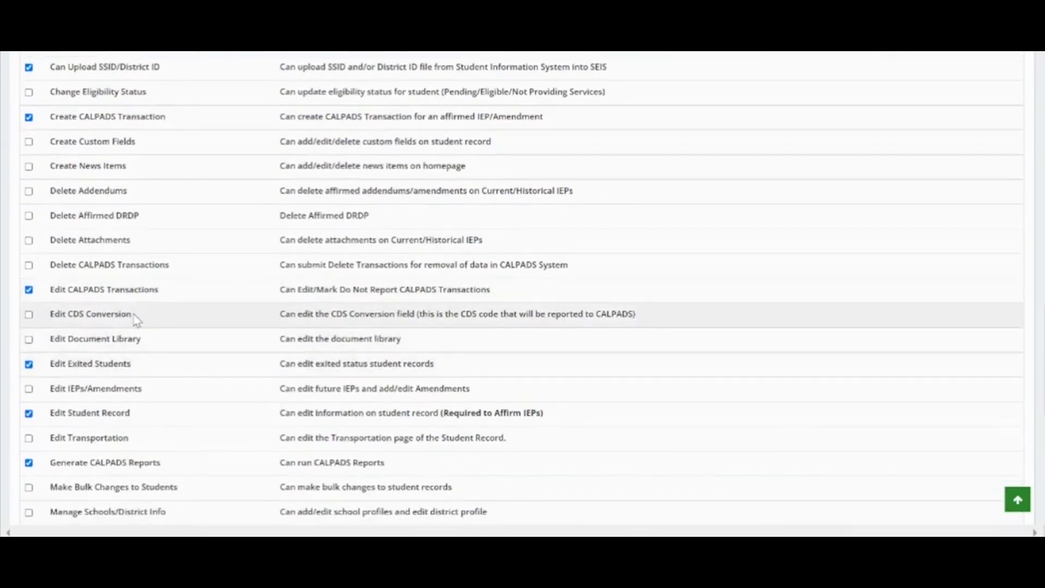
{"action": "scroll", "coordinate": [136, 320], "scroll_direction": "down", "scroll_amount": 3}
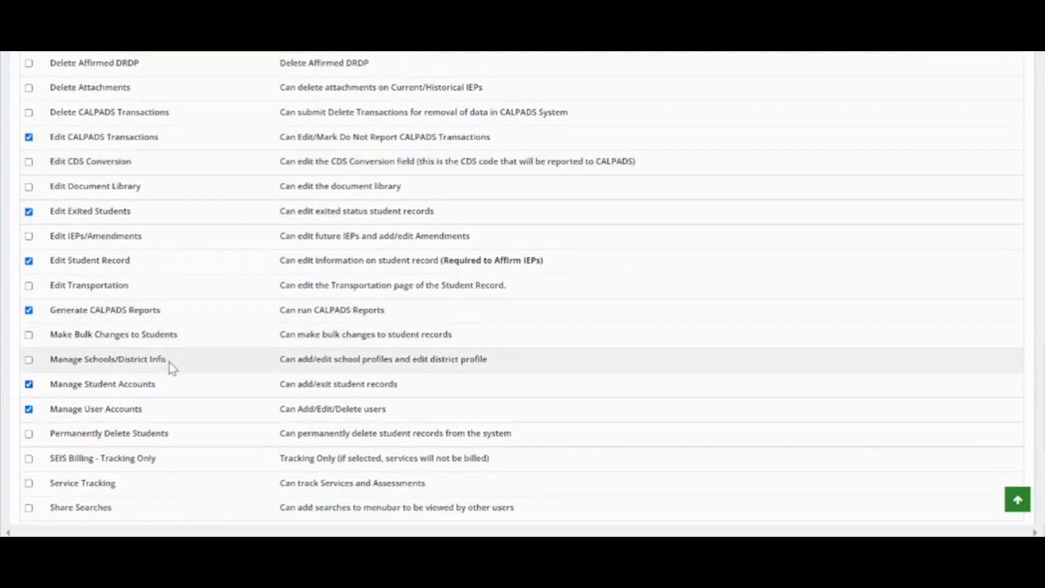
{"action": "scroll", "coordinate": [168, 363], "scroll_direction": "down", "scroll_amount": 3}
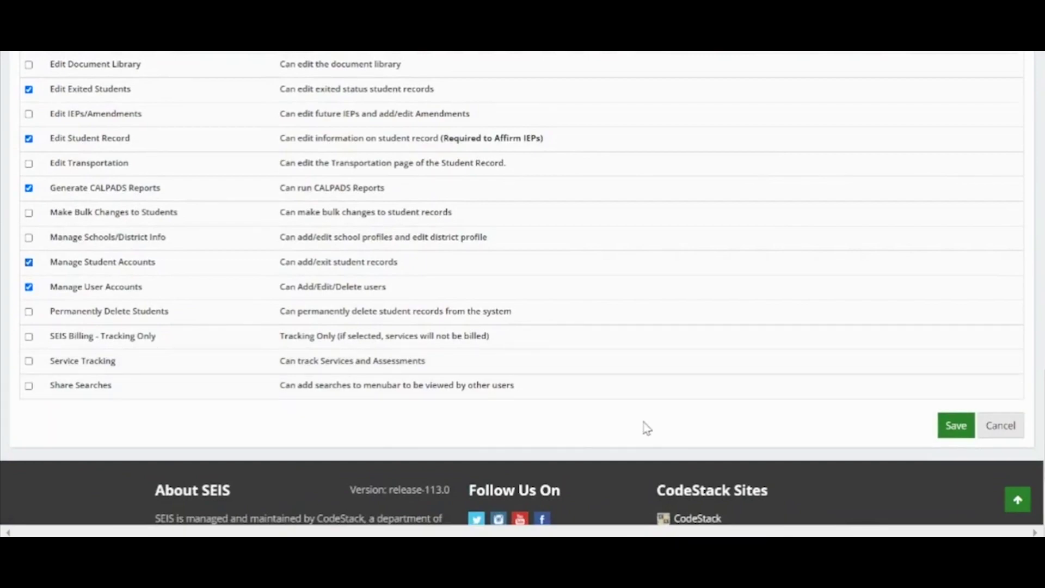
{"action": "left_click", "coordinate": [953, 427]}
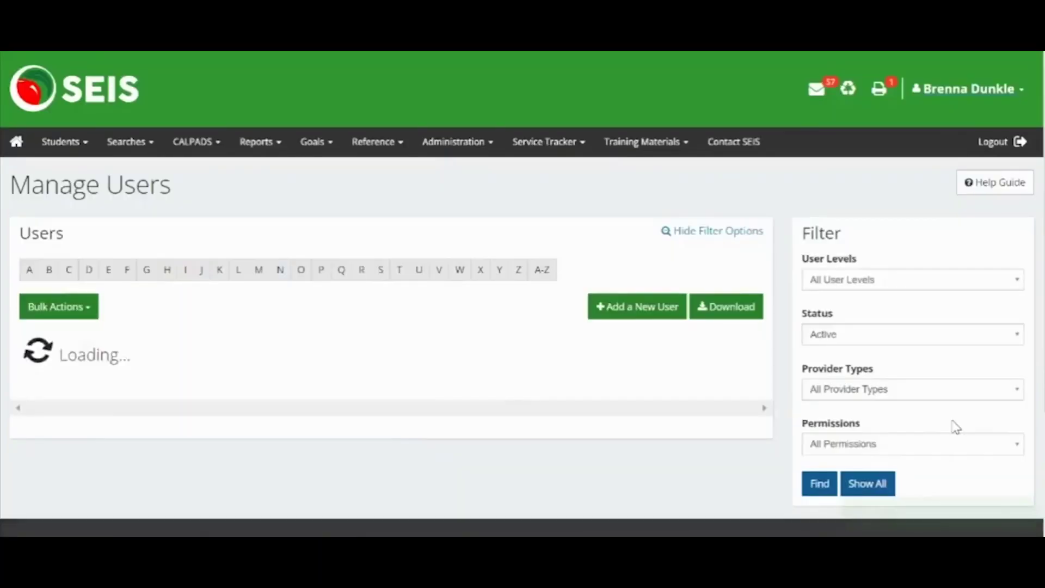